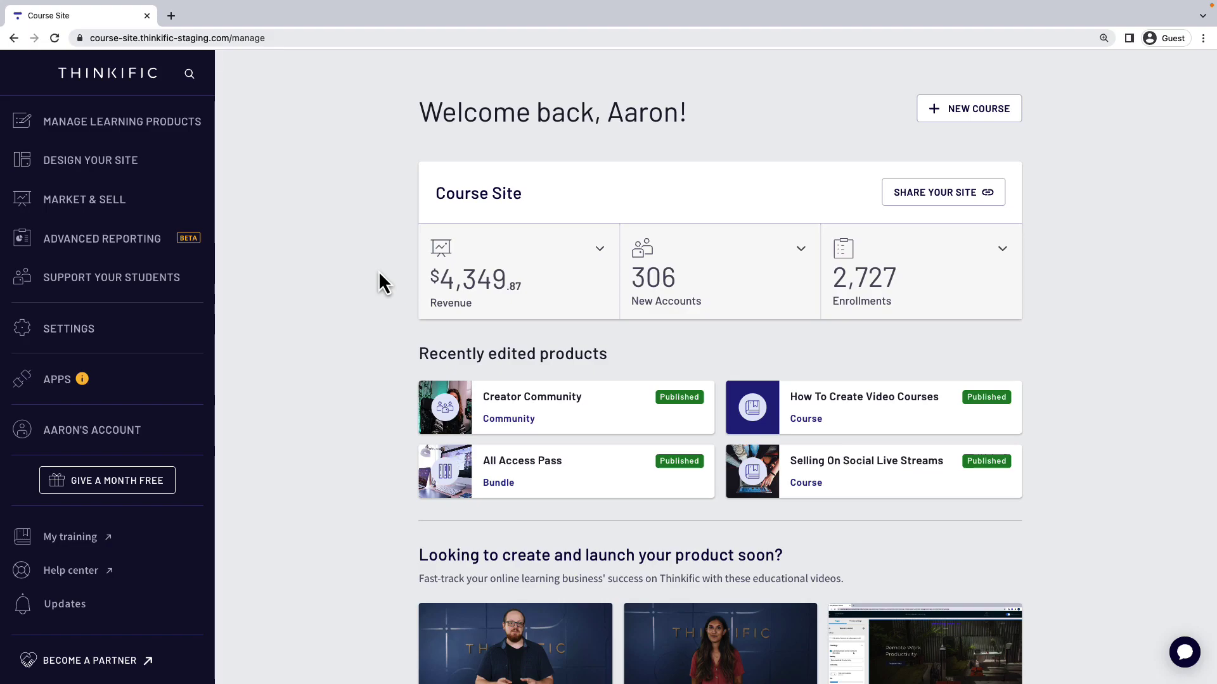
Open the Creator Community's edit settings from Learning Products > Communities
left_click(181, 130)
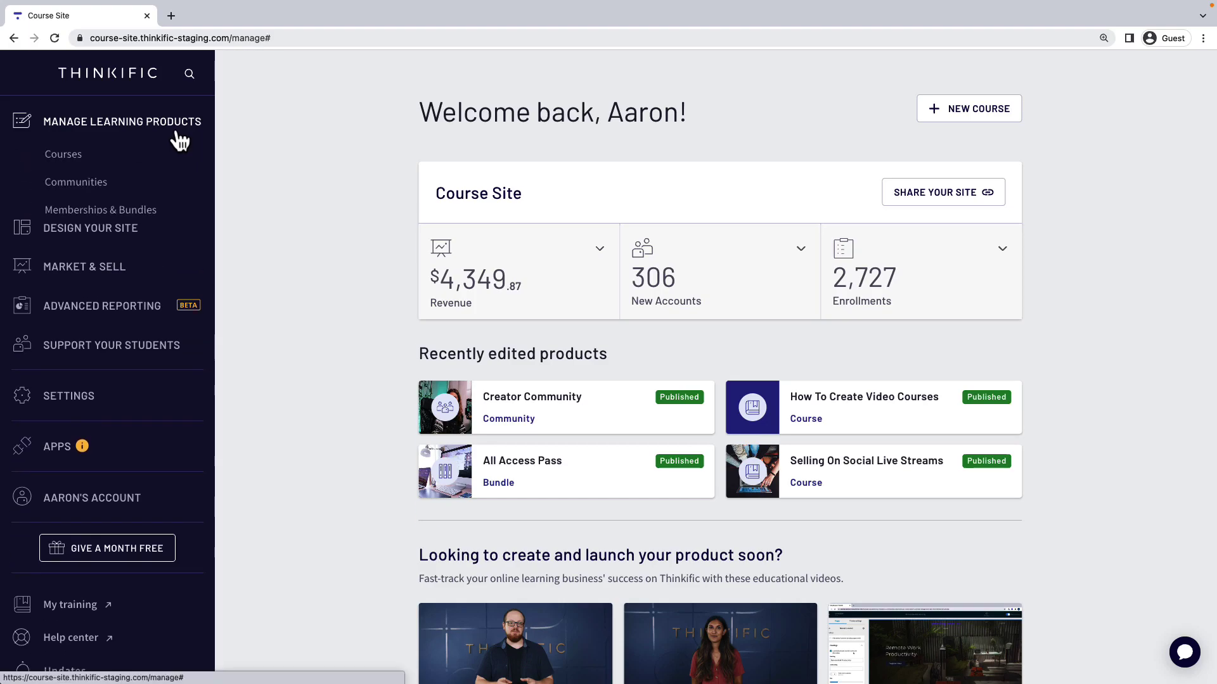
left_click(137, 185)
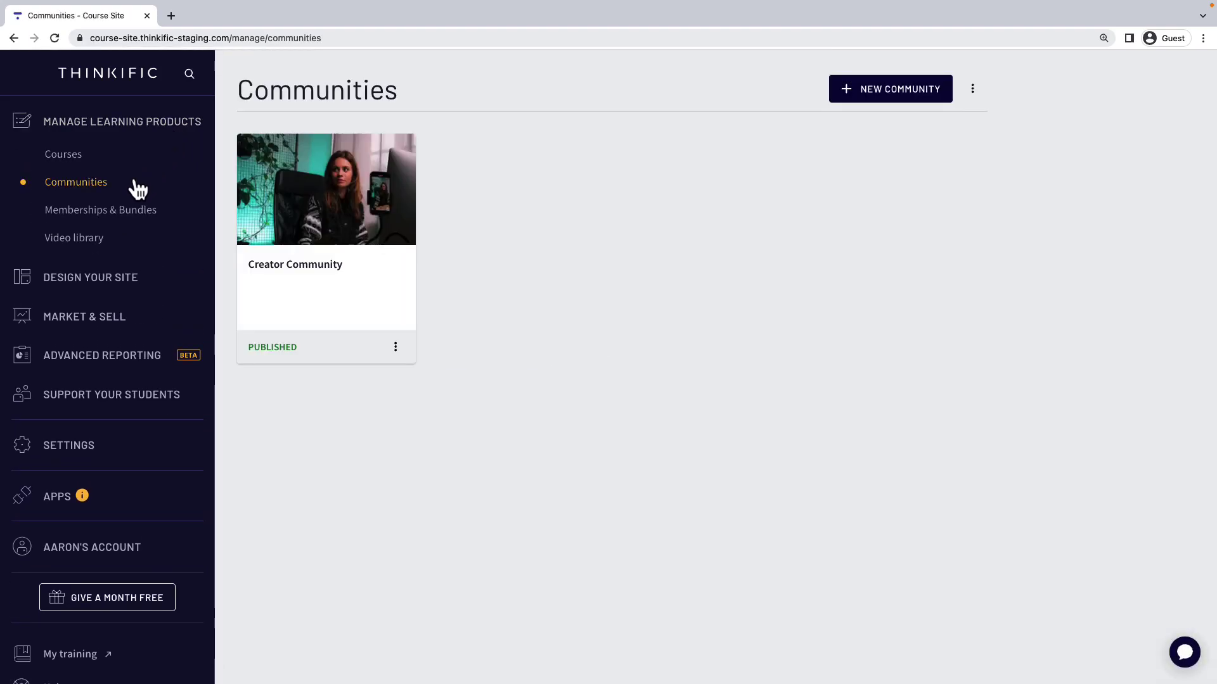
left_click(393, 348)
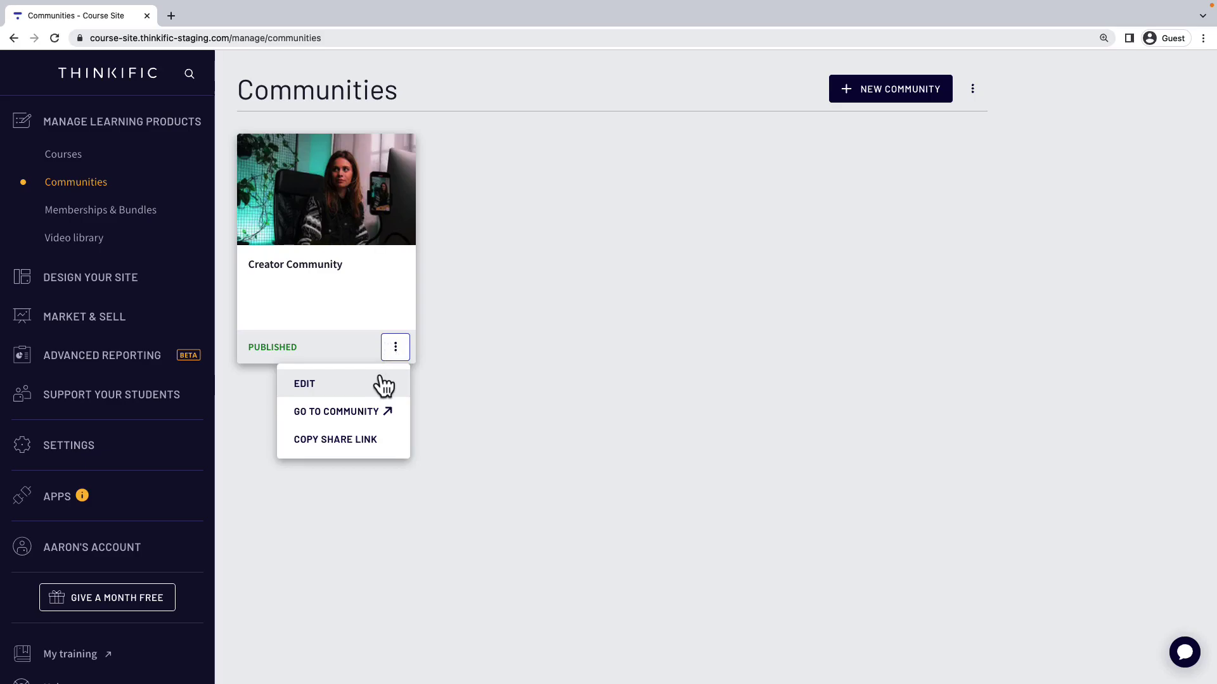
left_click(380, 384)
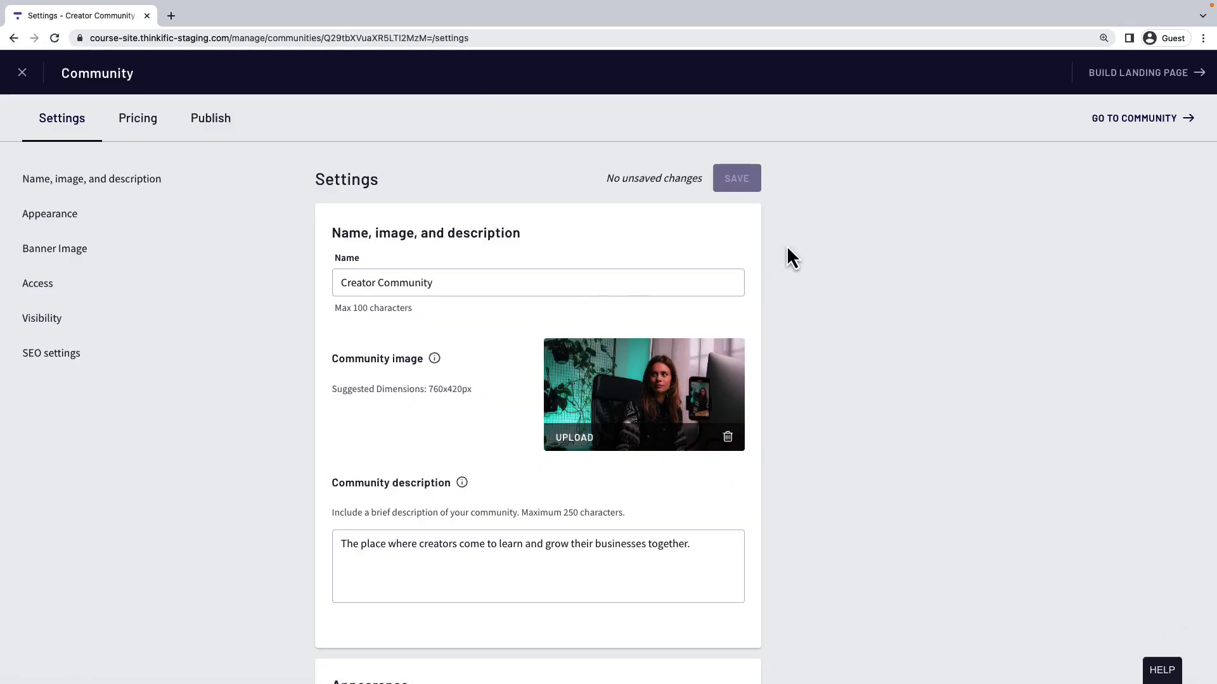
Open the Creator Community landing page in Site Builder and preview it on mobile, then desktop
left_click(1138, 89)
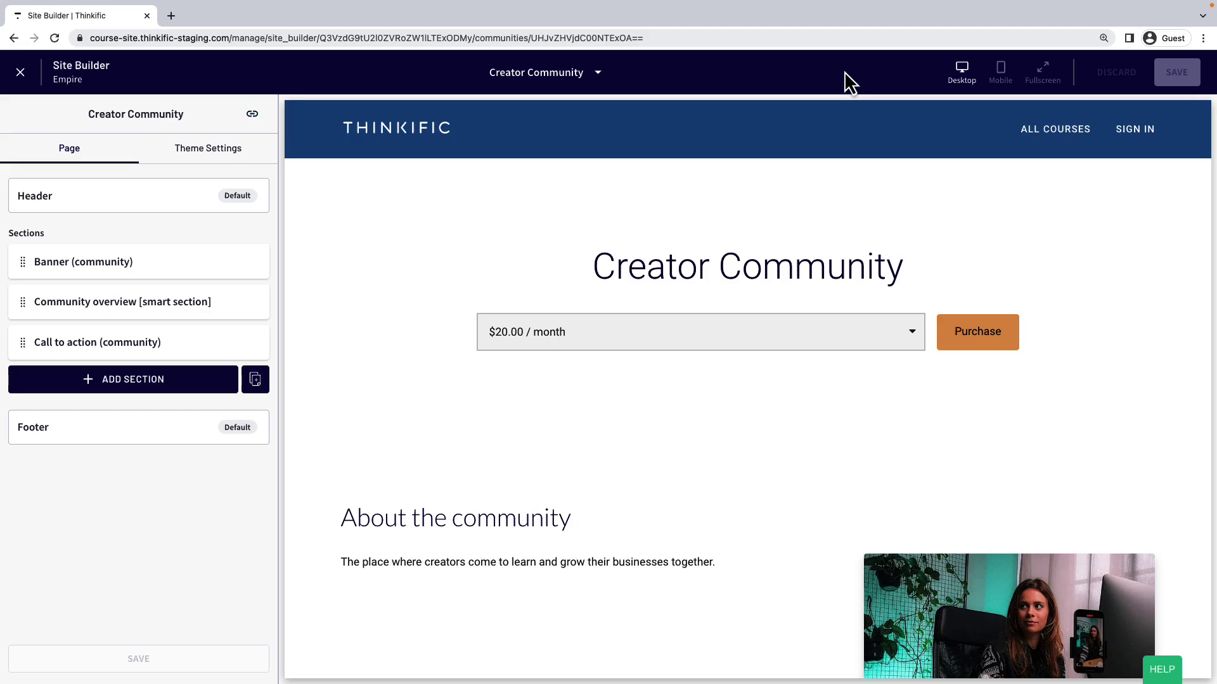
left_click(1012, 83)
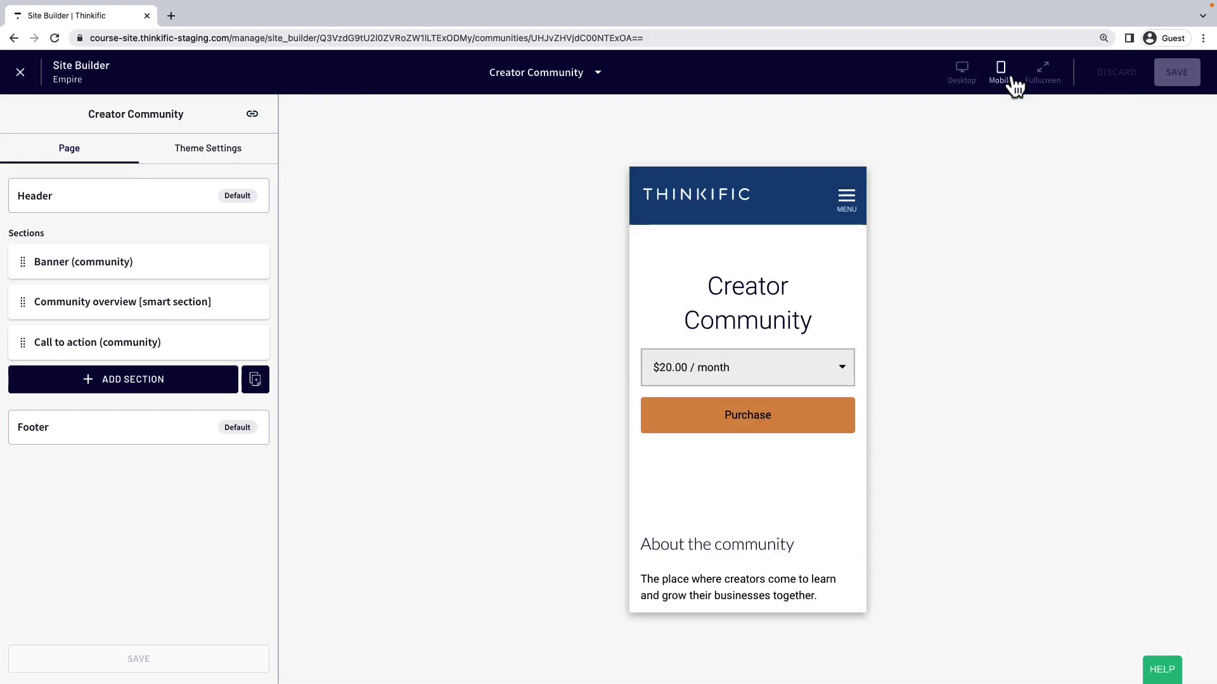
left_click(965, 76)
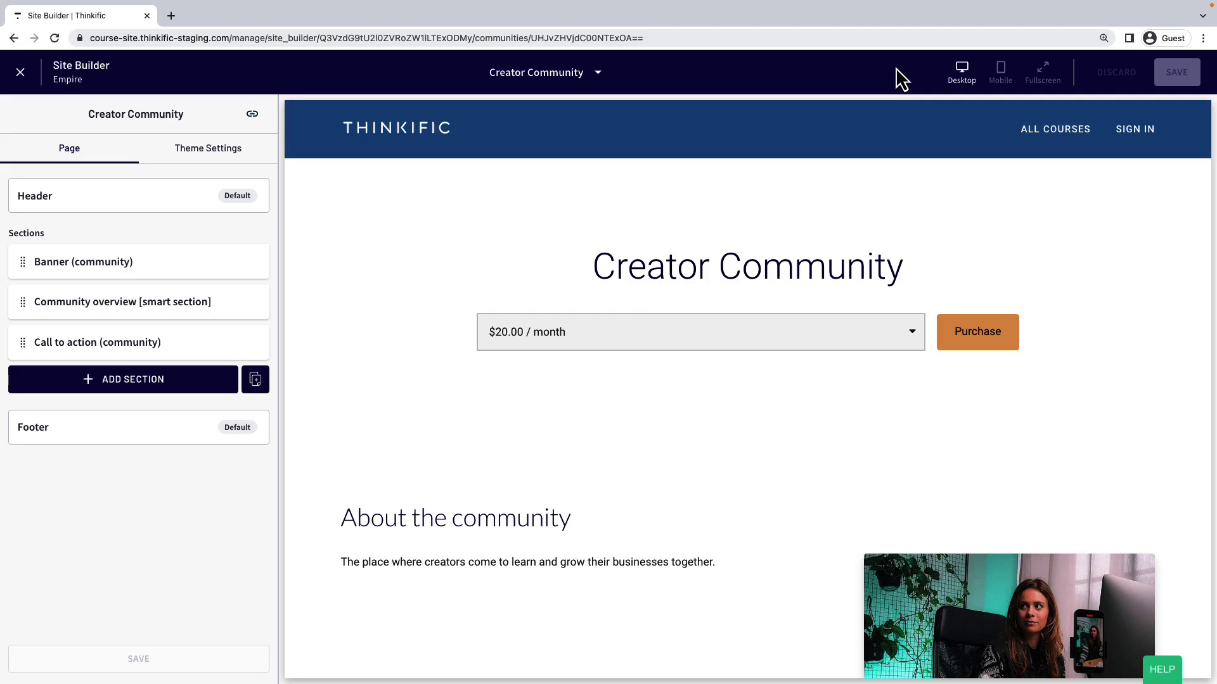
Copy the landing page link, load the live page in a new tab, and return to Site Builder
left_click(246, 114)
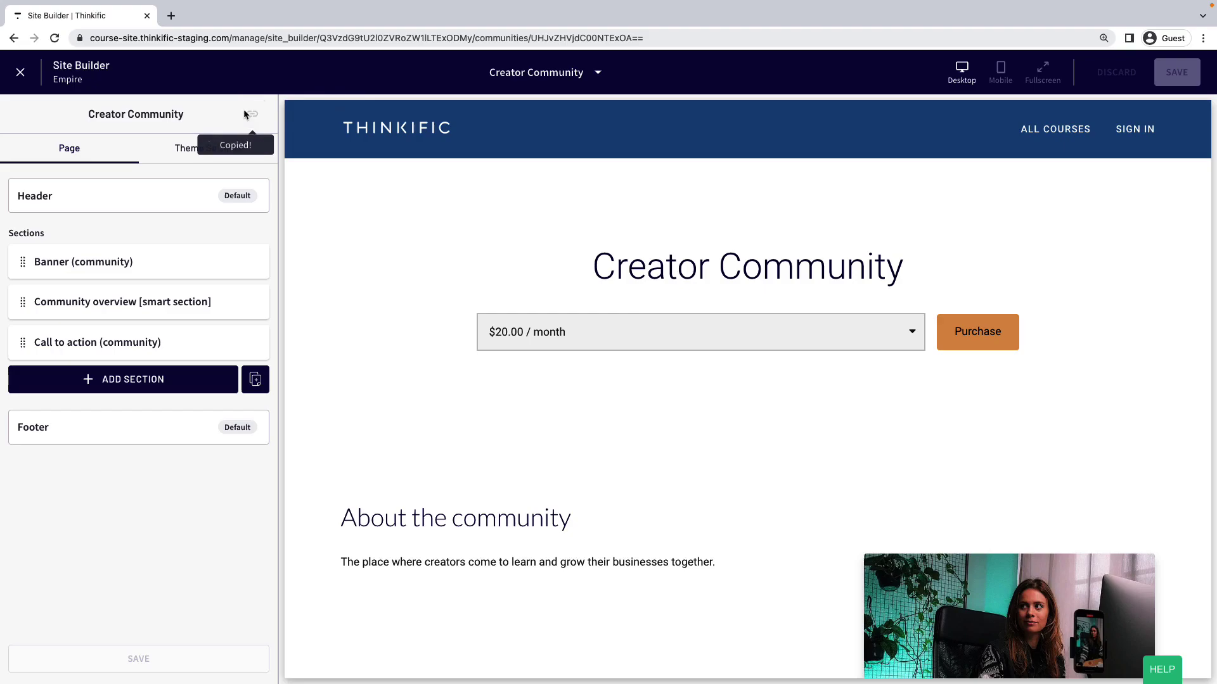
left_click(171, 15)
key("ctrl+v")
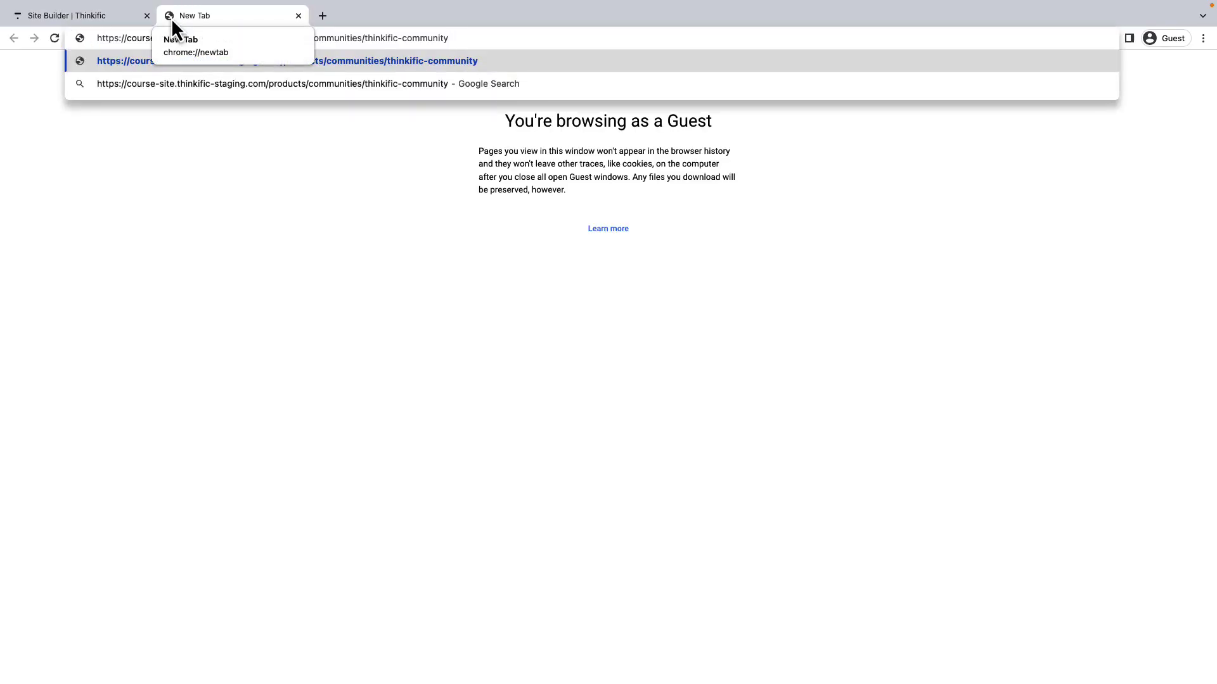
key("Return")
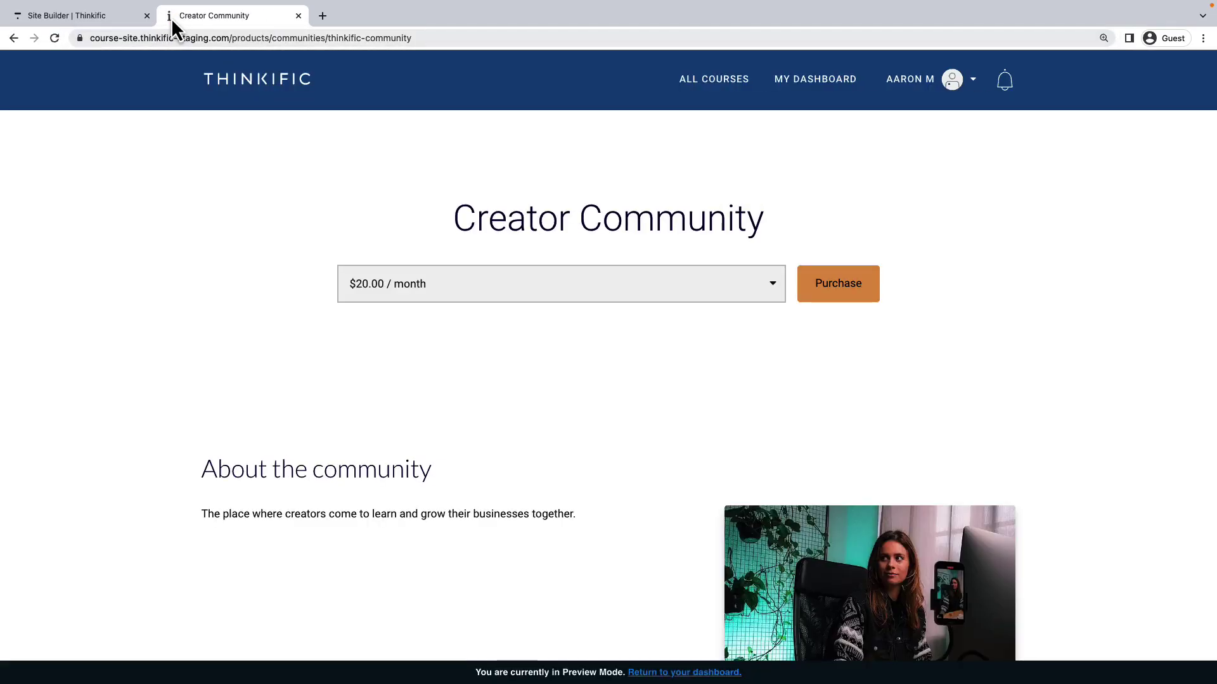
key("ctrl+shift+Tab")
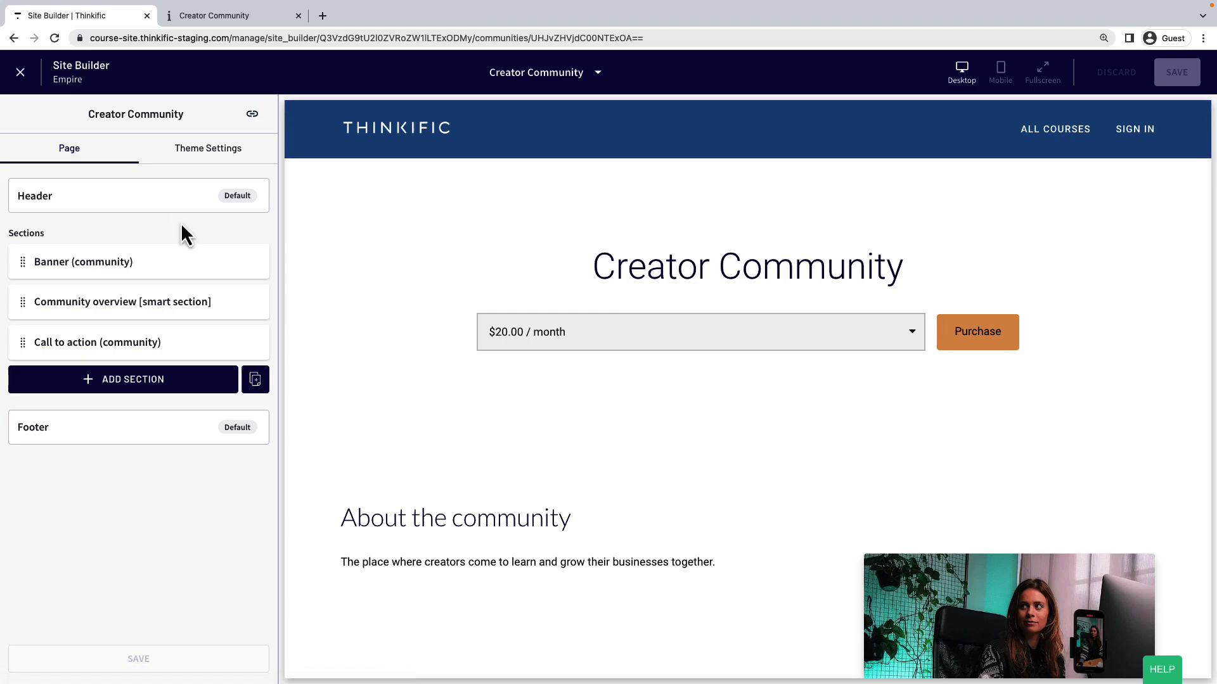
left_click(204, 165)
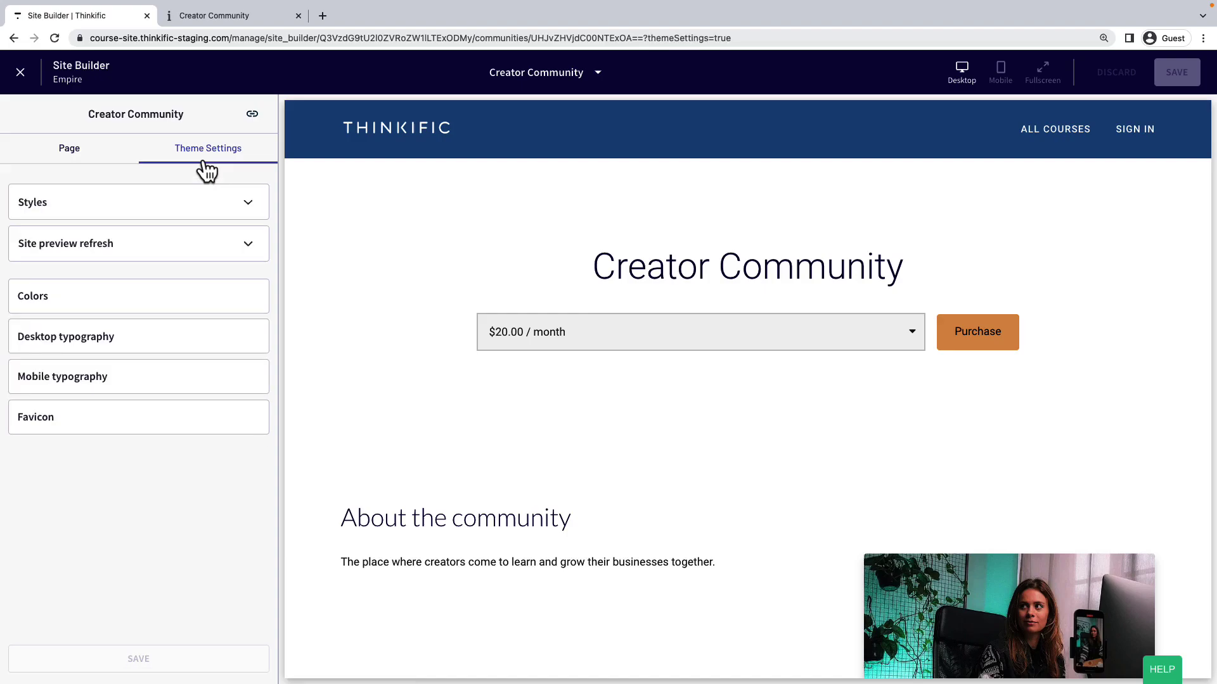
left_click(158, 295)
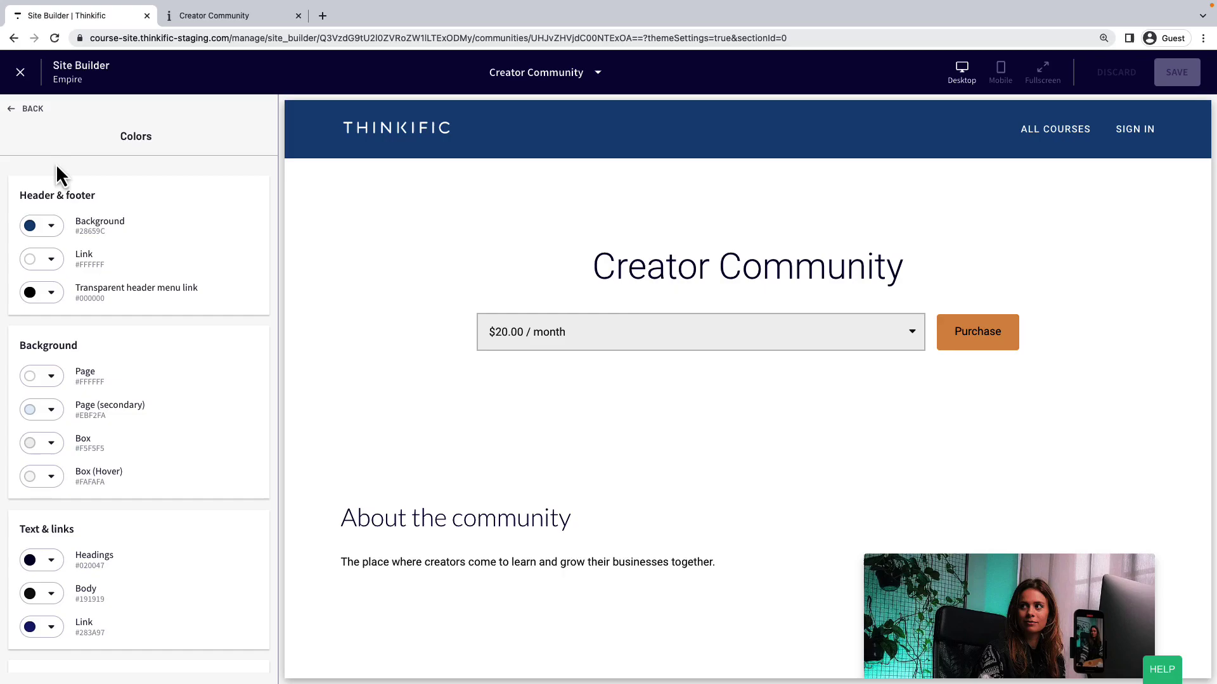
left_click(32, 113)
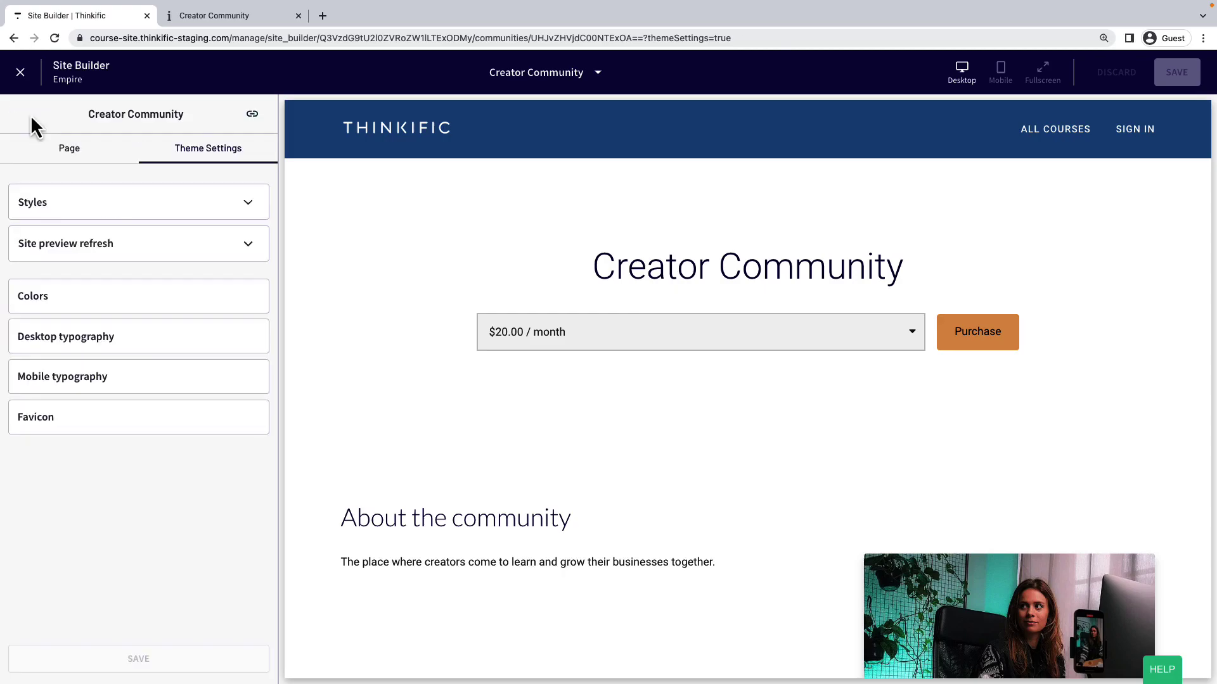
left_click(61, 154)
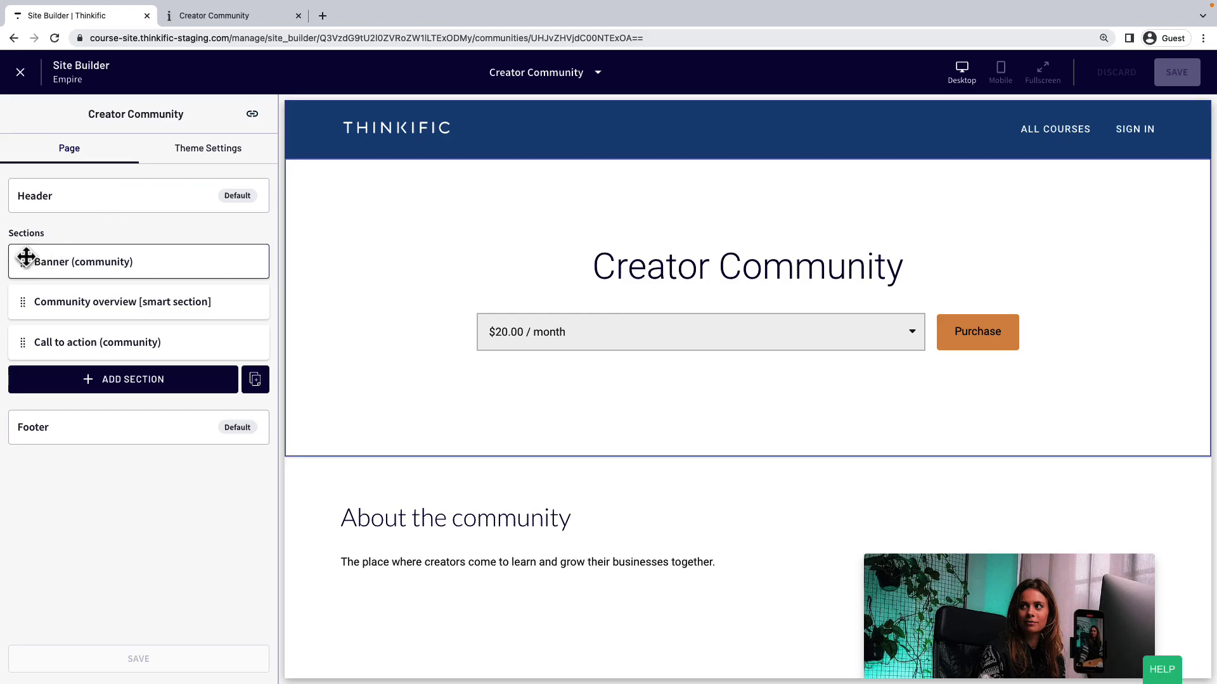
Delete the Community overview section, leaving only the Banner and Call to action sections
mouse_move(26, 261)
left_mouse_down()
mouse_move(34, 339)
mouse_move(34, 254)
left_mouse_up()
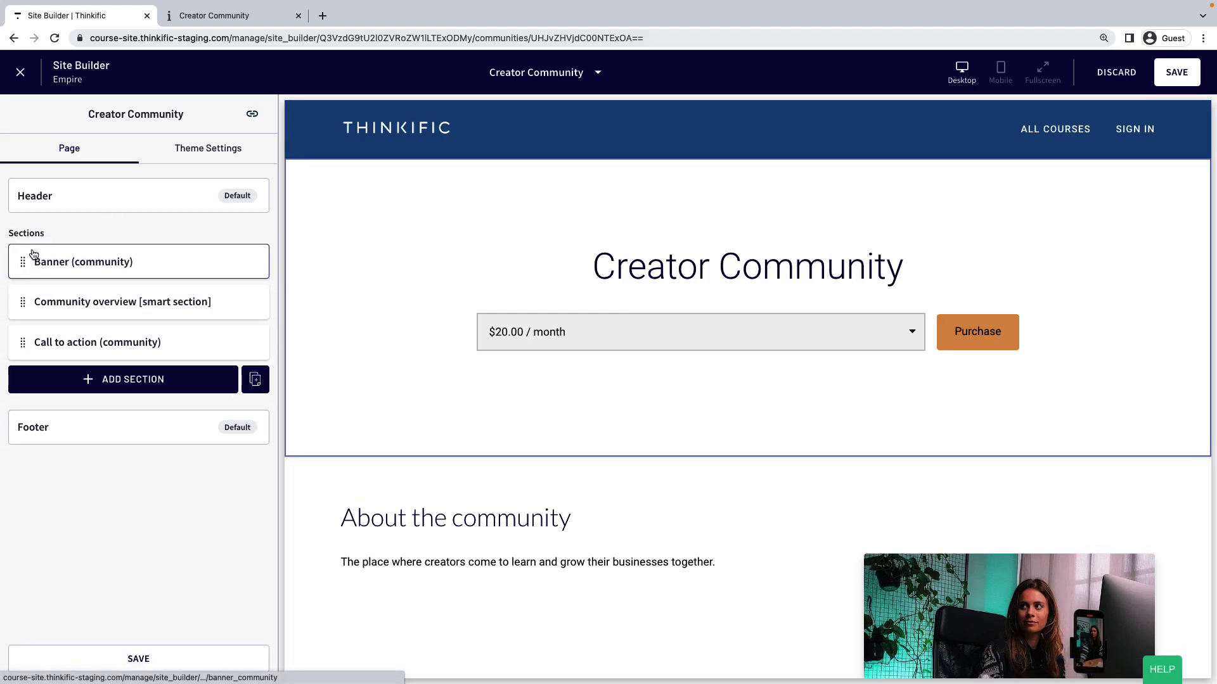
left_click(34, 254)
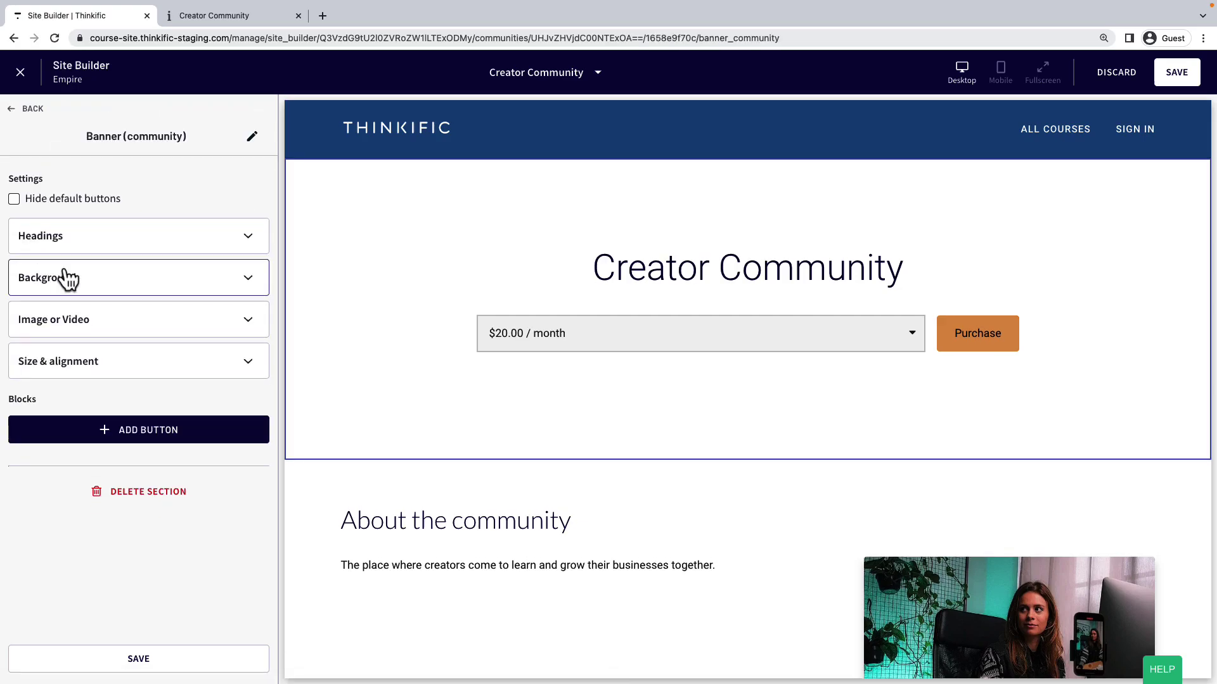
scroll(409, 417, "down", 2)
mouse_move(507, 443)
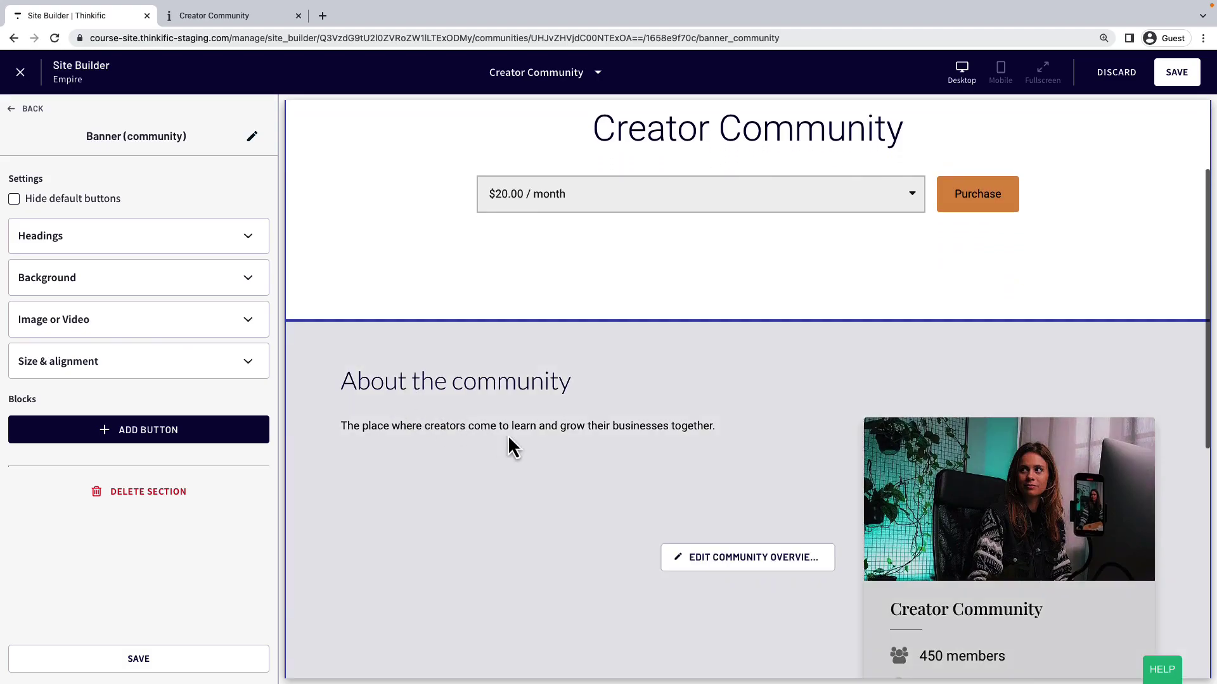
left_click(724, 559)
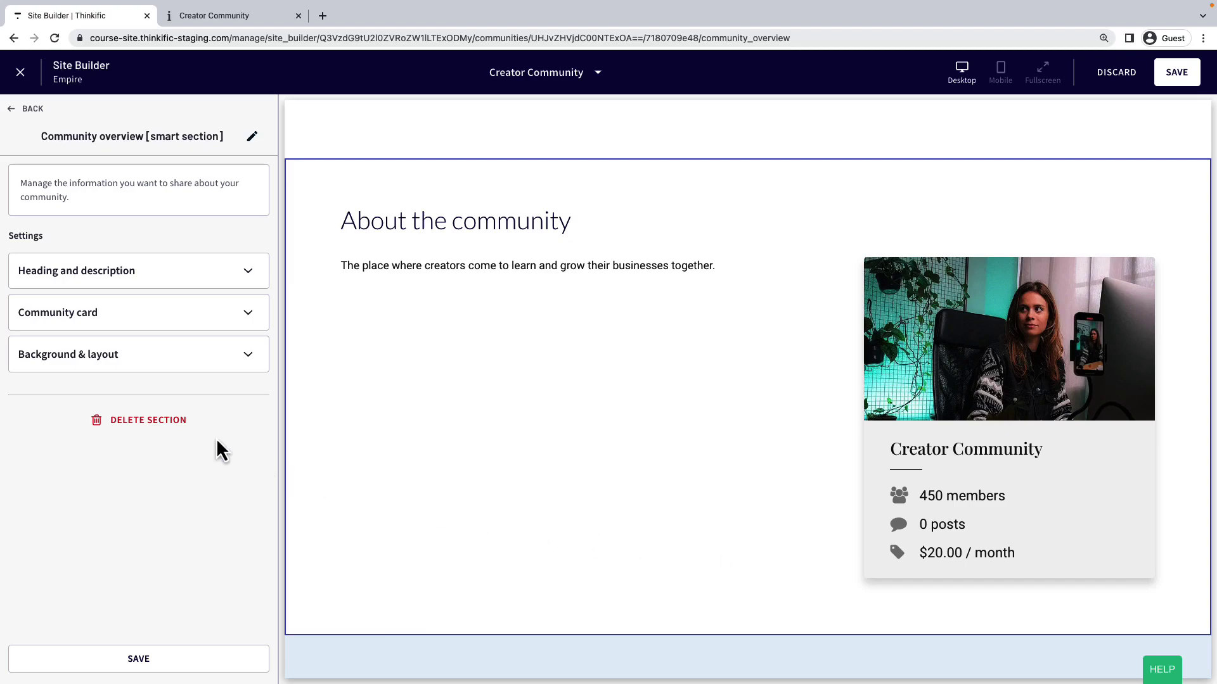
left_click(199, 423)
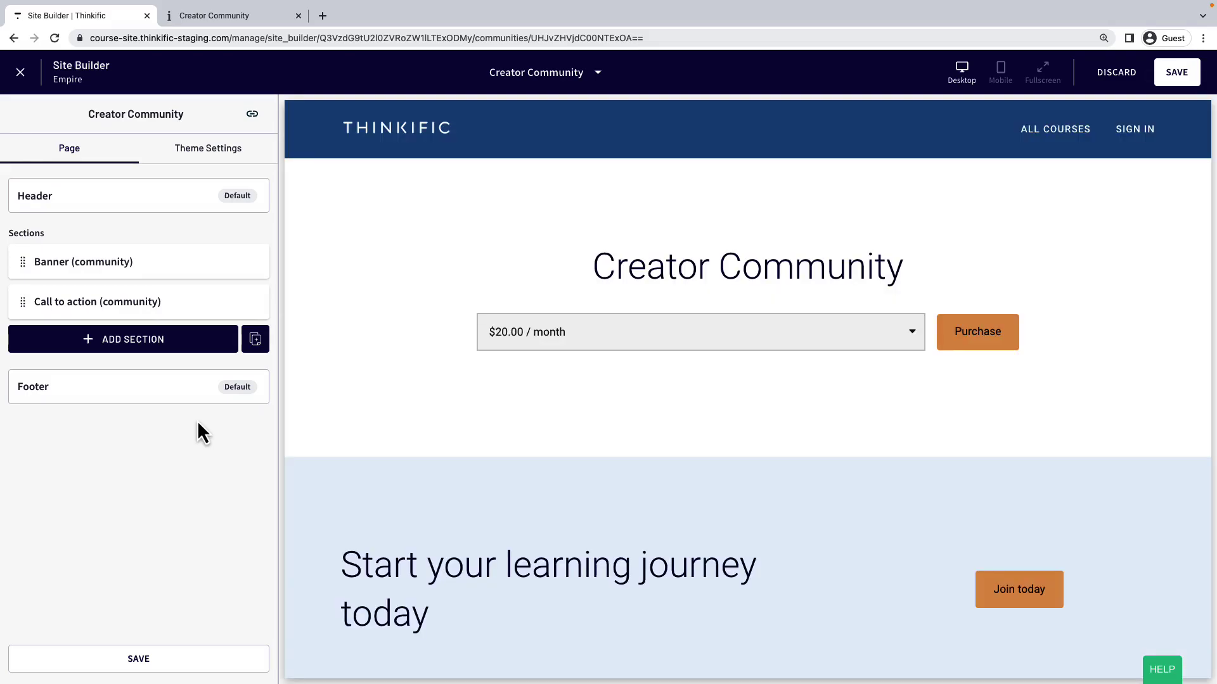
Add an All Pricing Options smart section, then discard all unsaved page changes
left_click(142, 346)
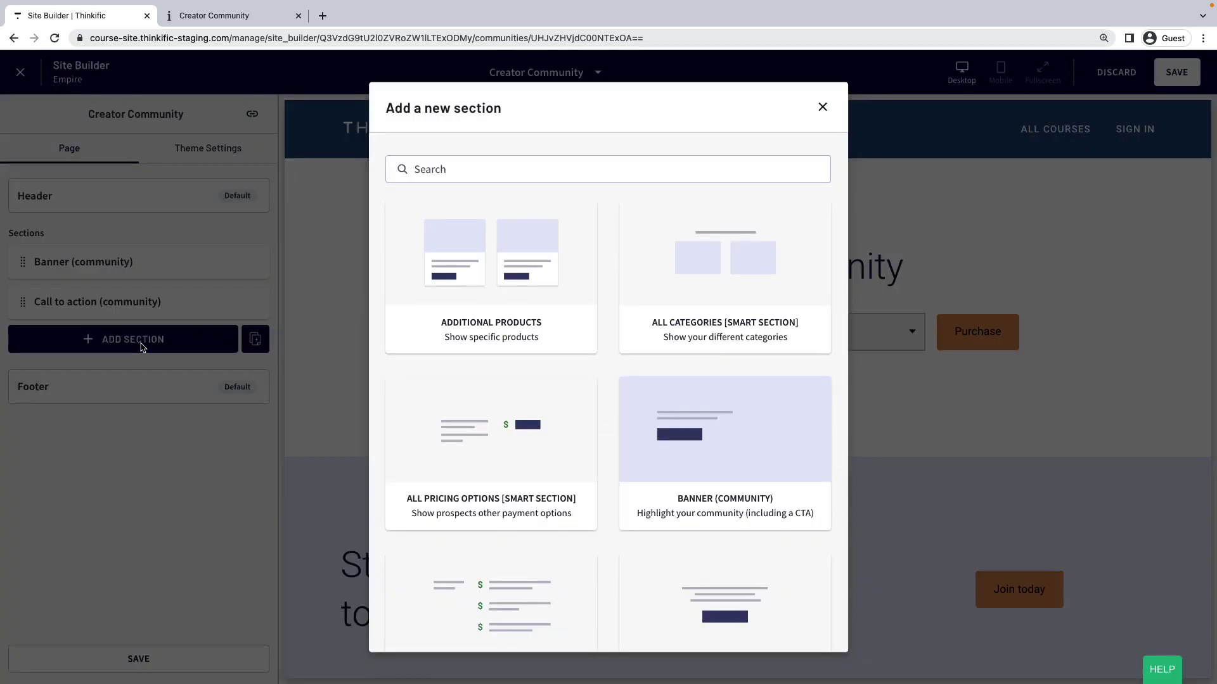
left_click(413, 412)
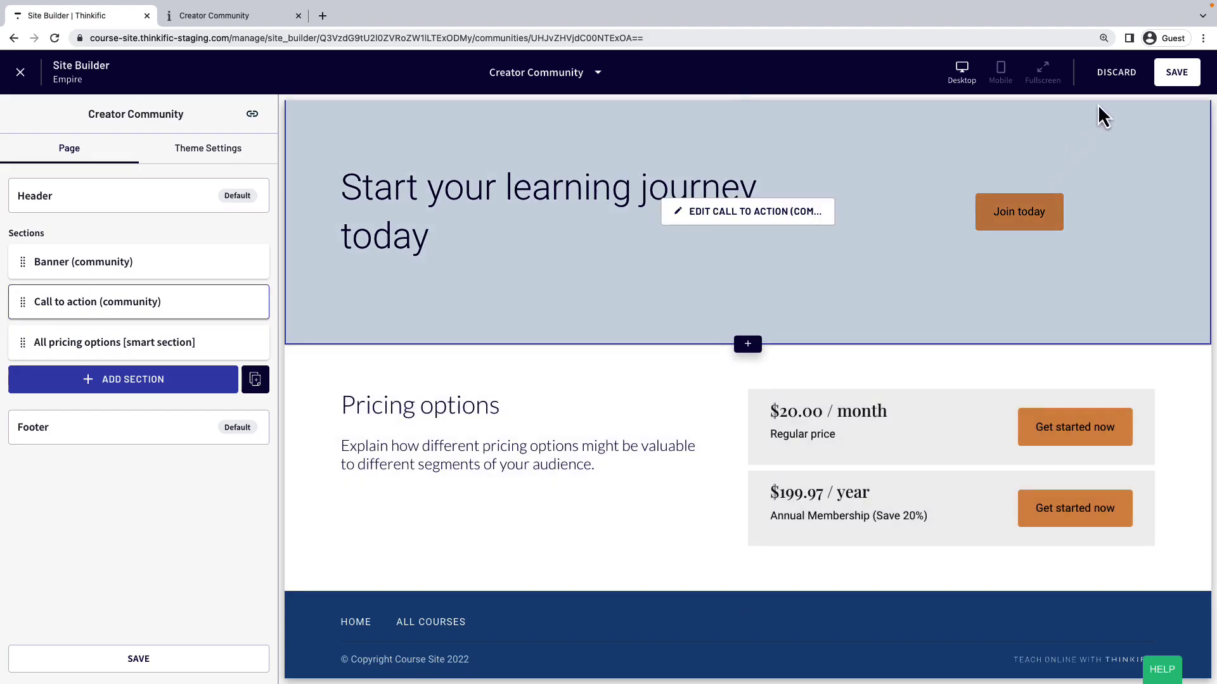
left_click(1120, 75)
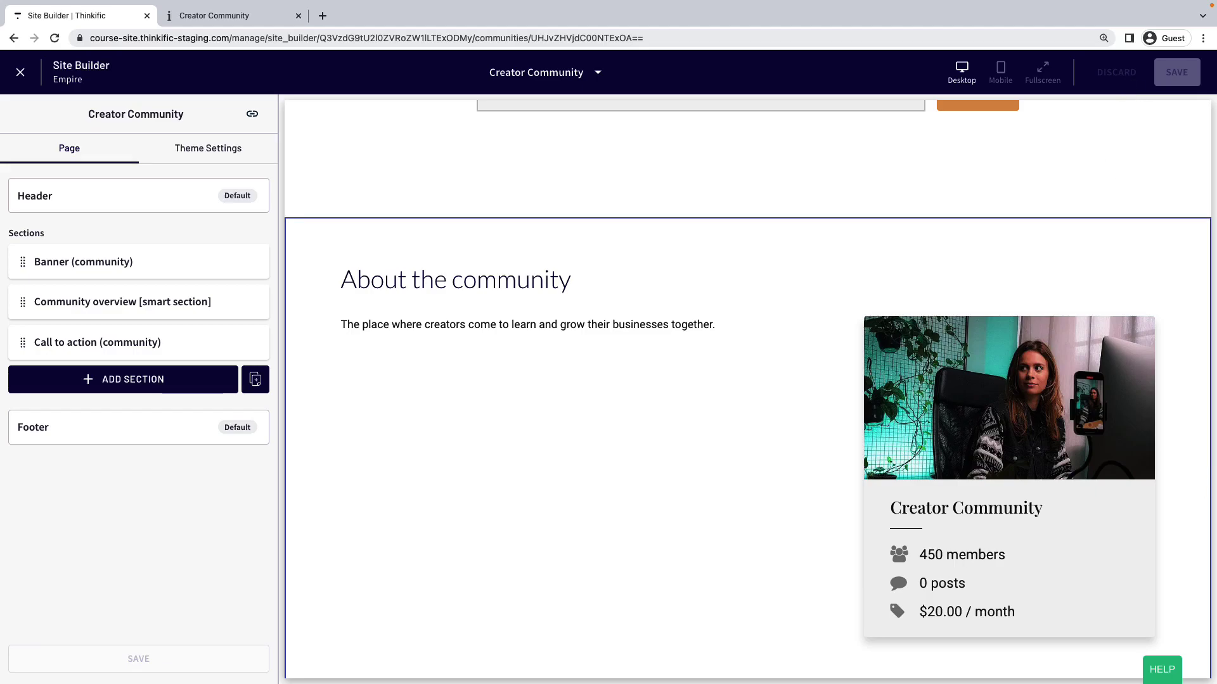
scroll(747, 387, "up", 4)
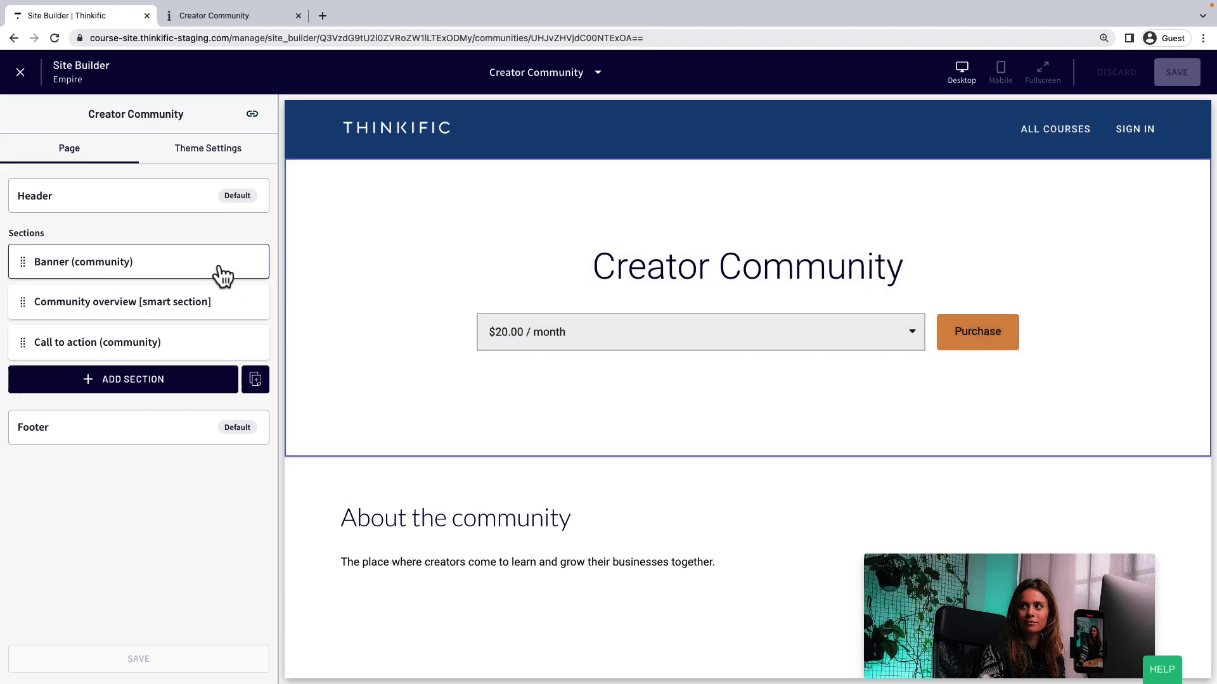
Add a banner button linked to the Creator Community checkout at Default - $20.00 / month
left_click(223, 272)
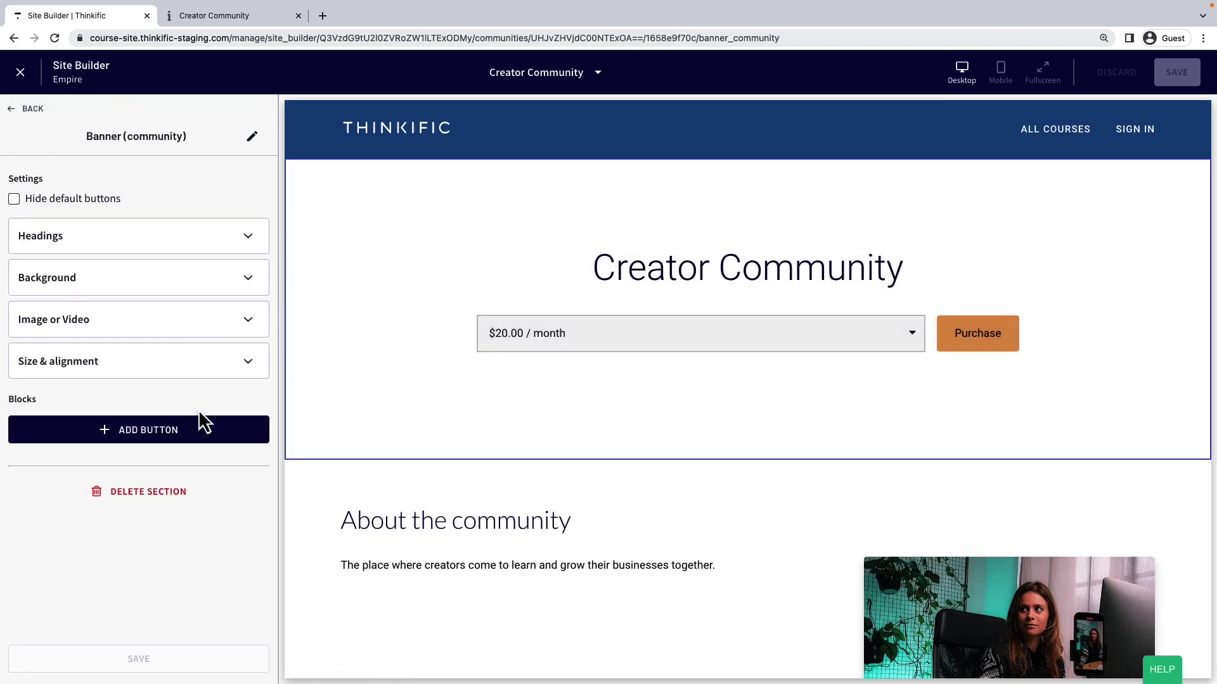
left_click(202, 433)
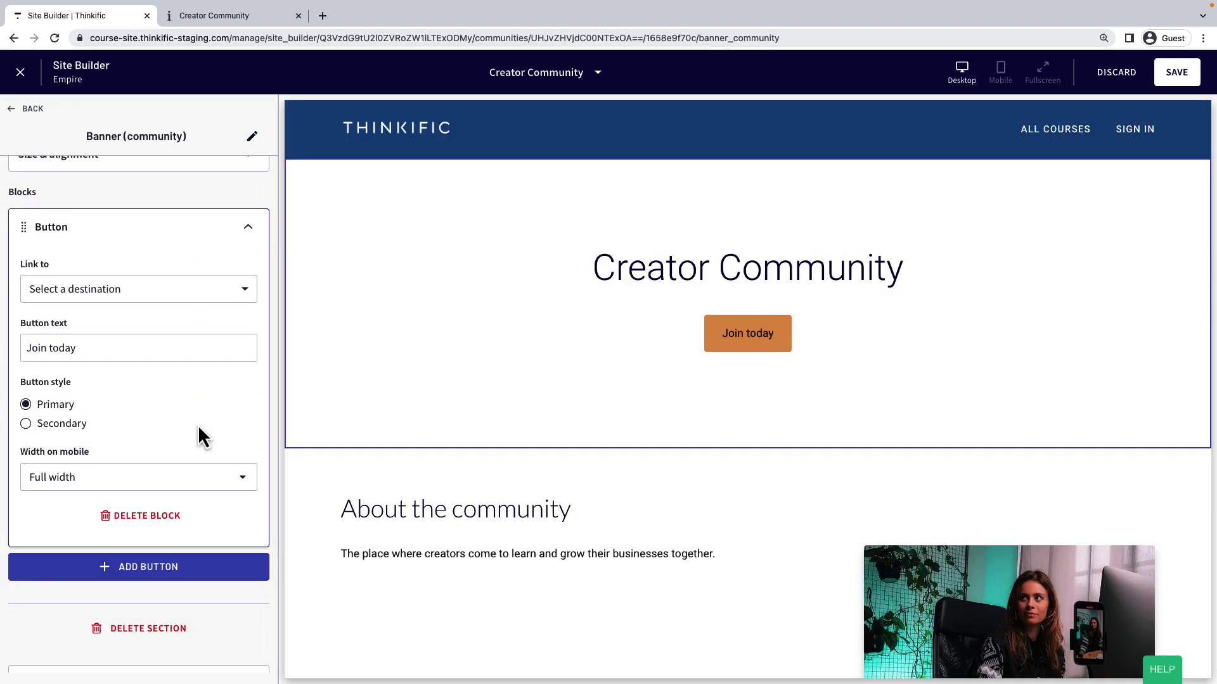
left_click(166, 289)
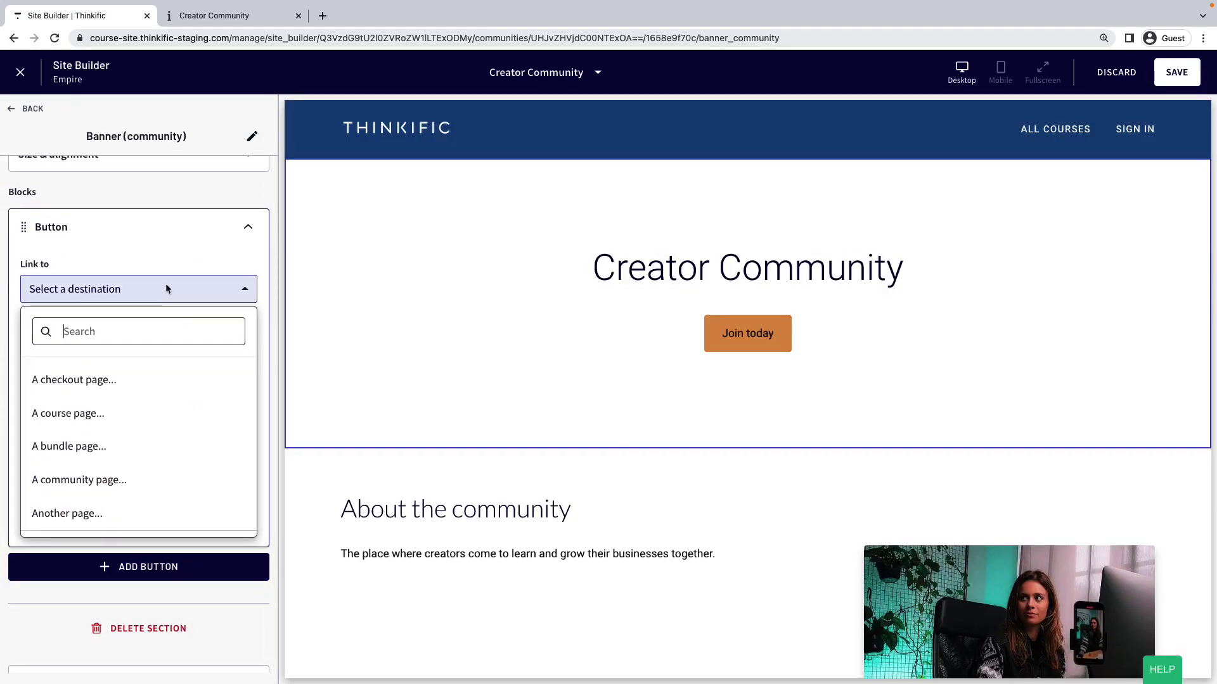
left_click(152, 380)
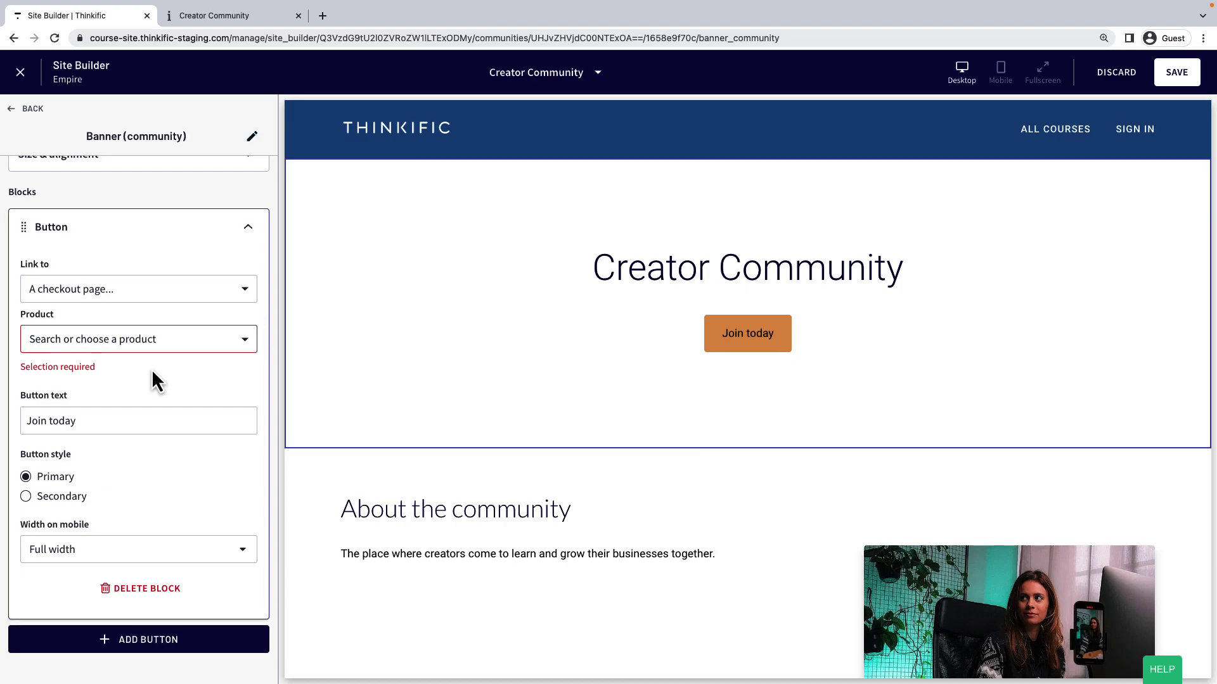
left_click(158, 347)
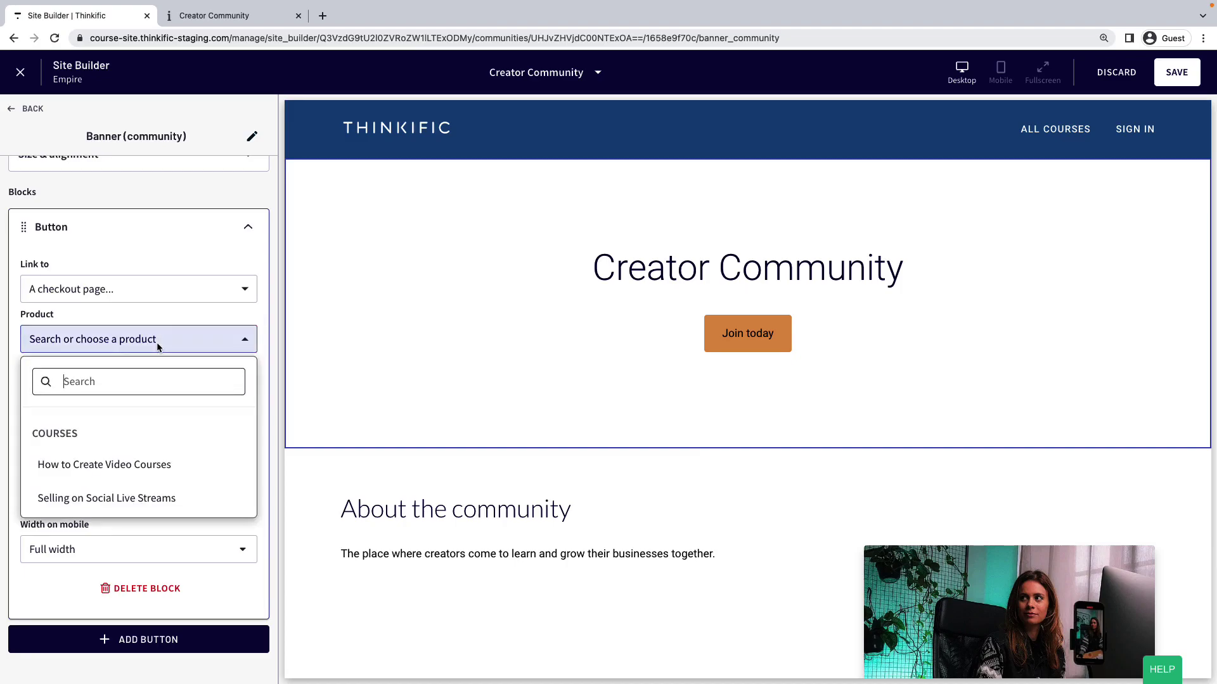
scroll(145, 444, "down", 3)
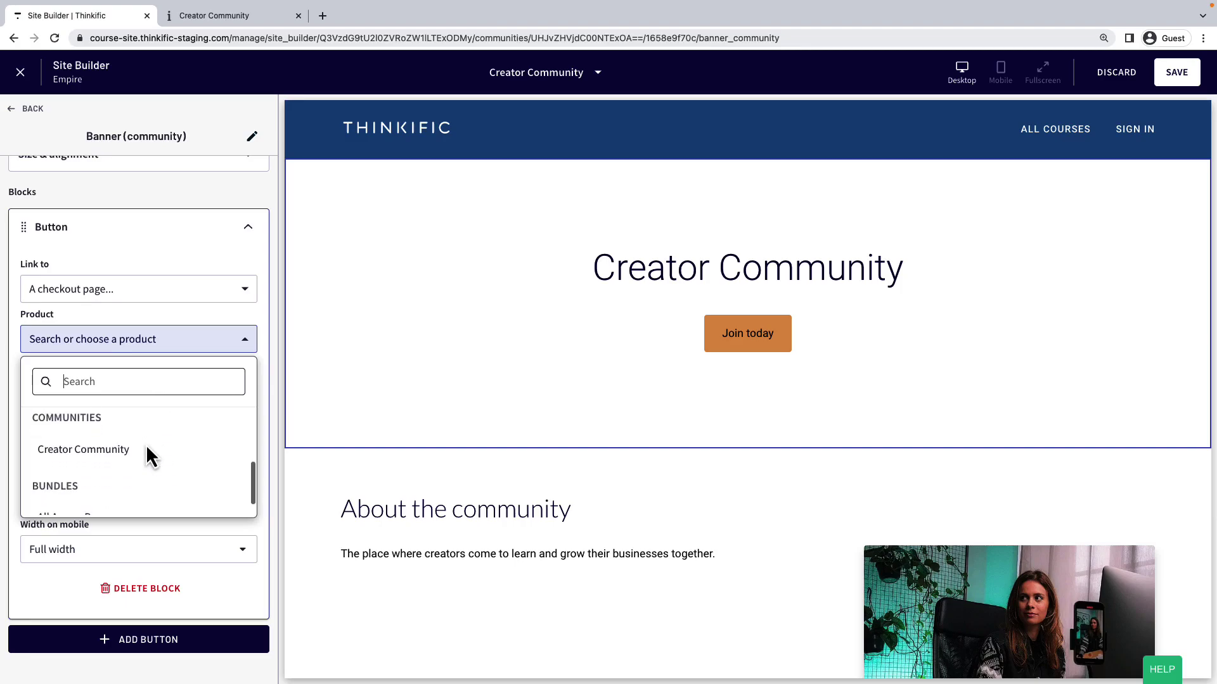
left_click(147, 448)
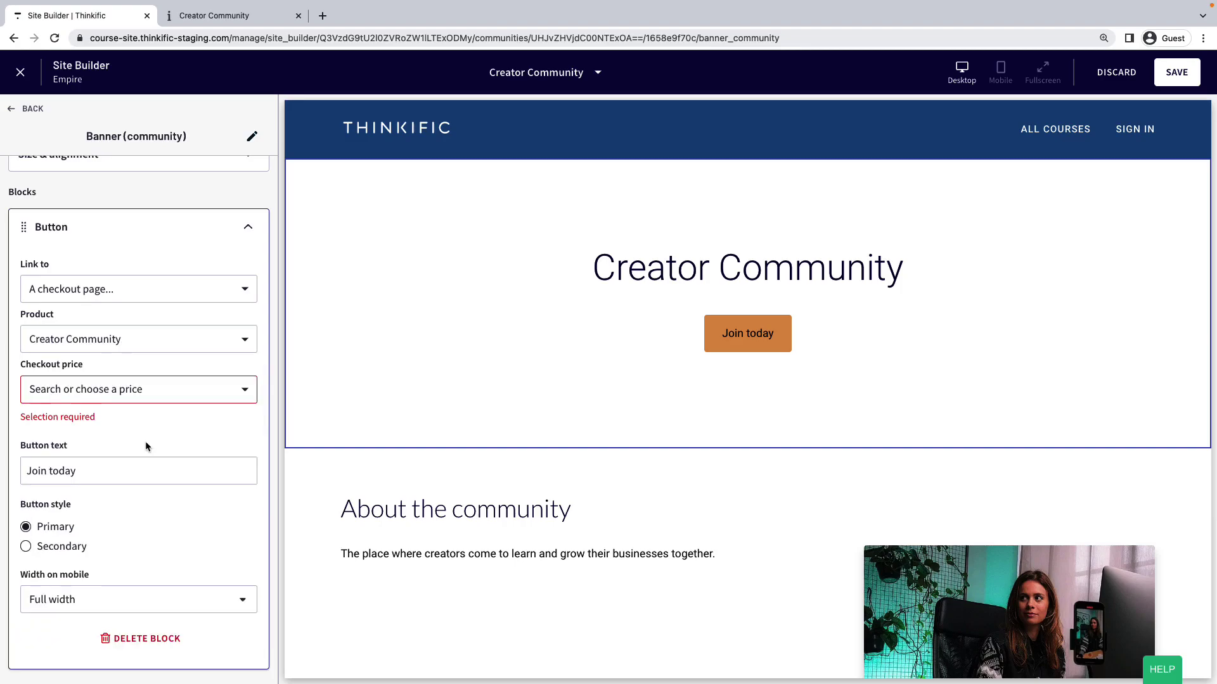
left_click(156, 395)
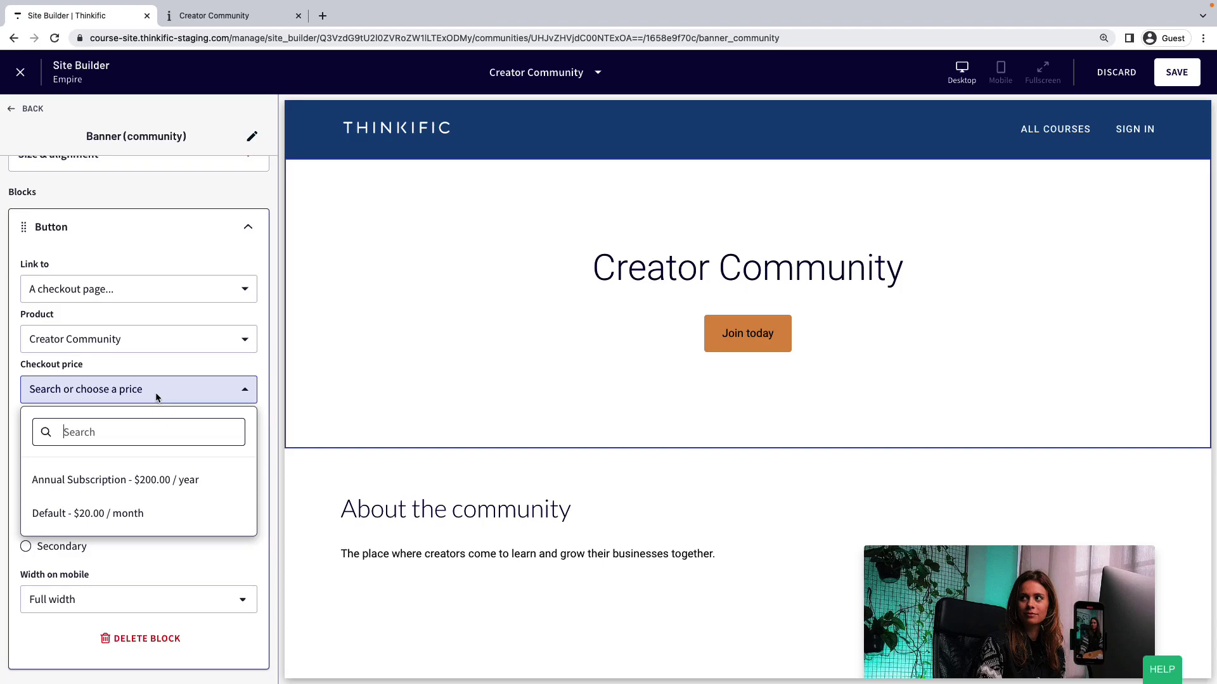
left_click(132, 513)
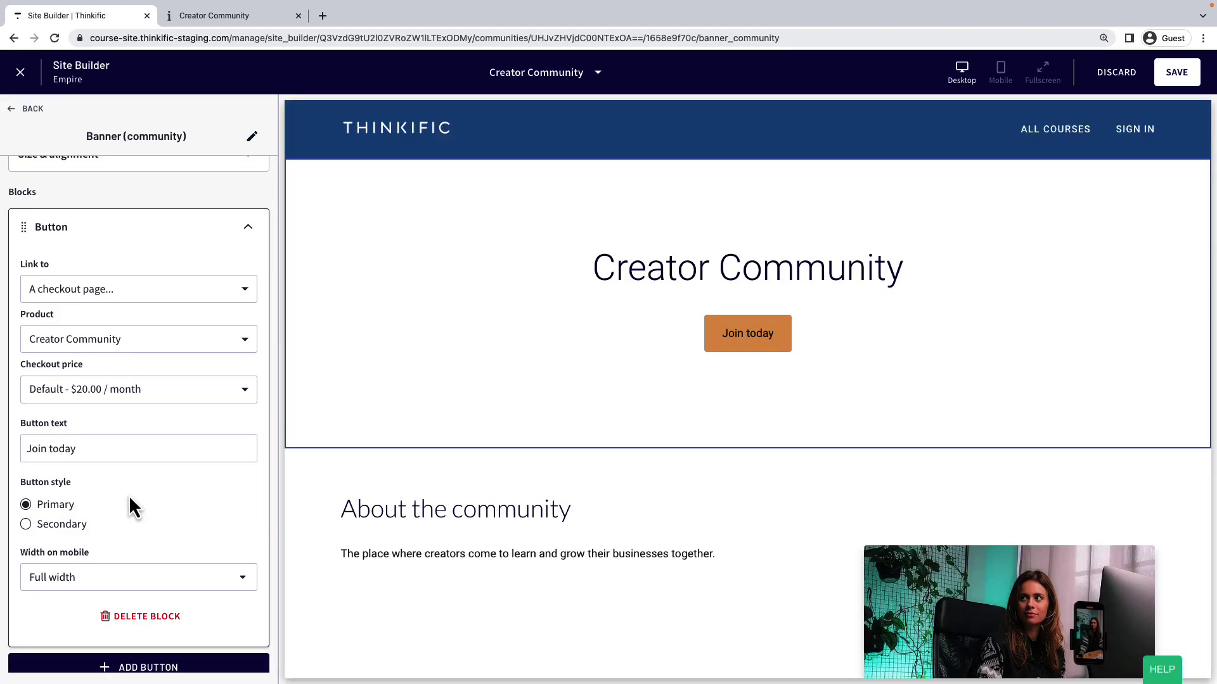
Change the banner button text to 'Sign up today' and give it the Secondary style
triple_click(117, 452)
type("Sign up")
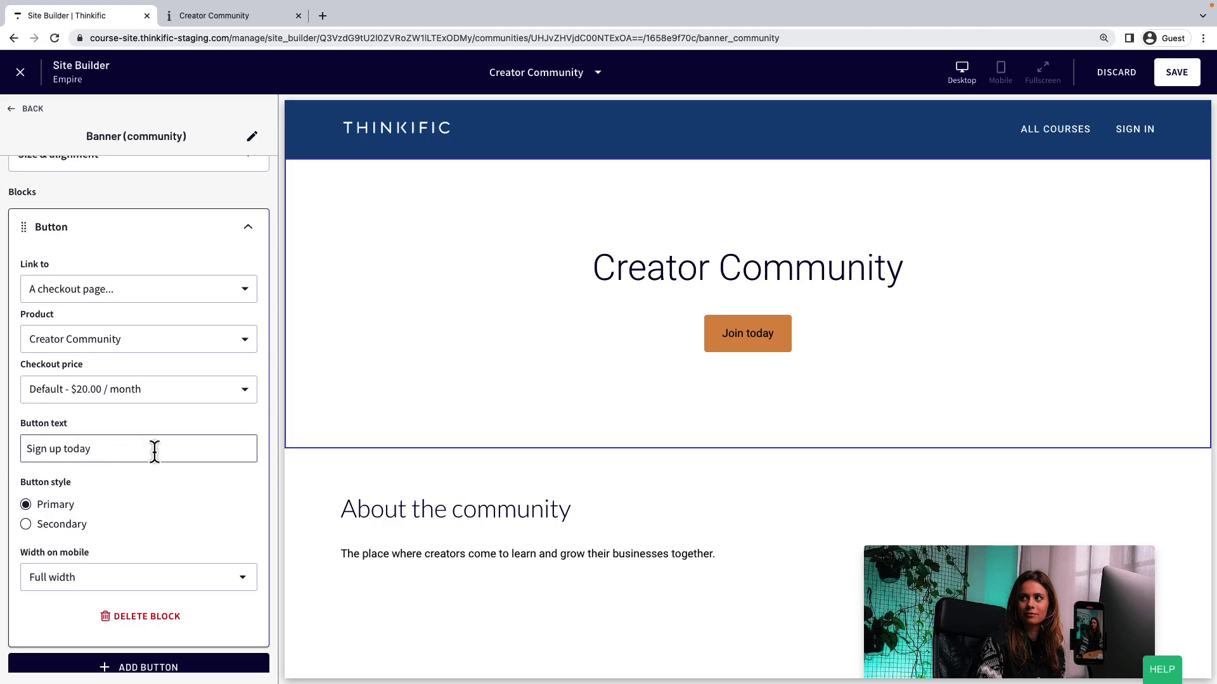
left_click(180, 495)
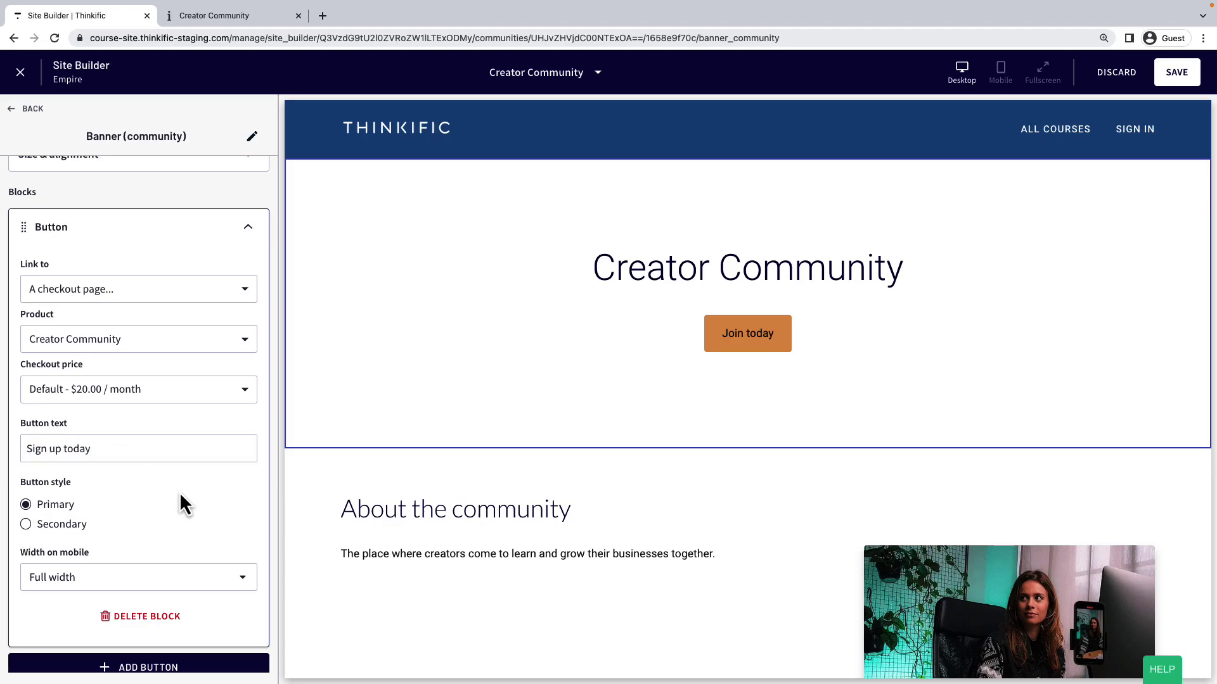
left_click(81, 528)
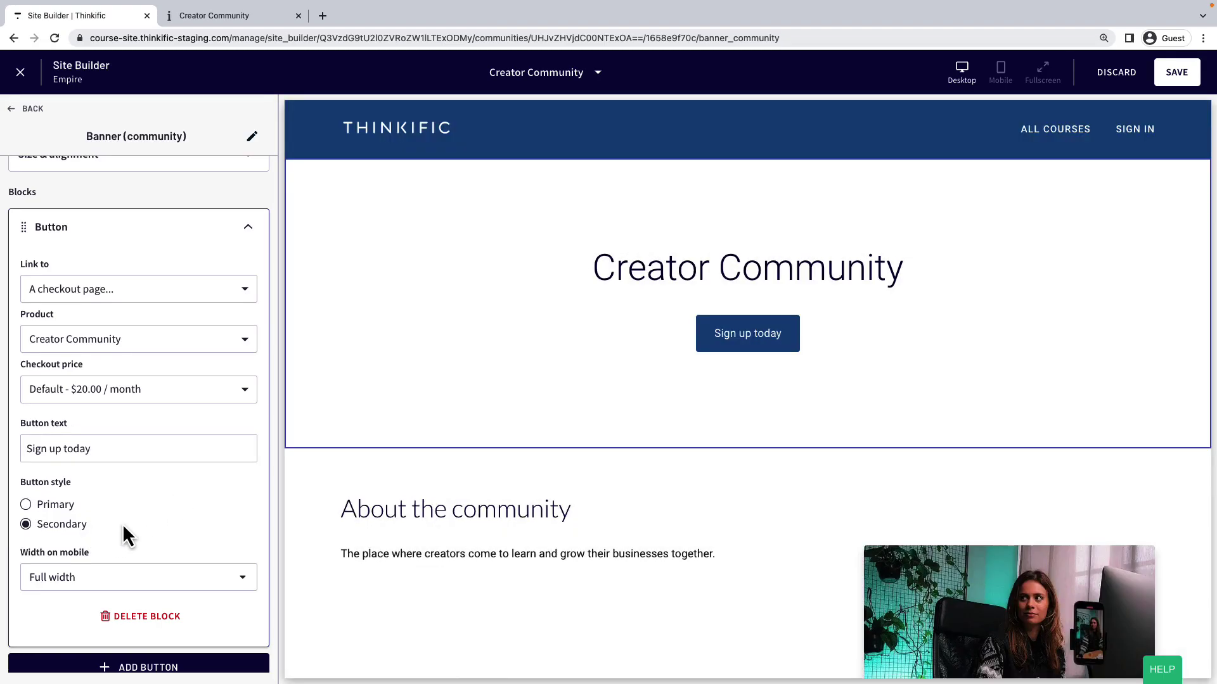
Upload the photo of the creator at her desk as the banner background
scroll(180, 454, "up", 4)
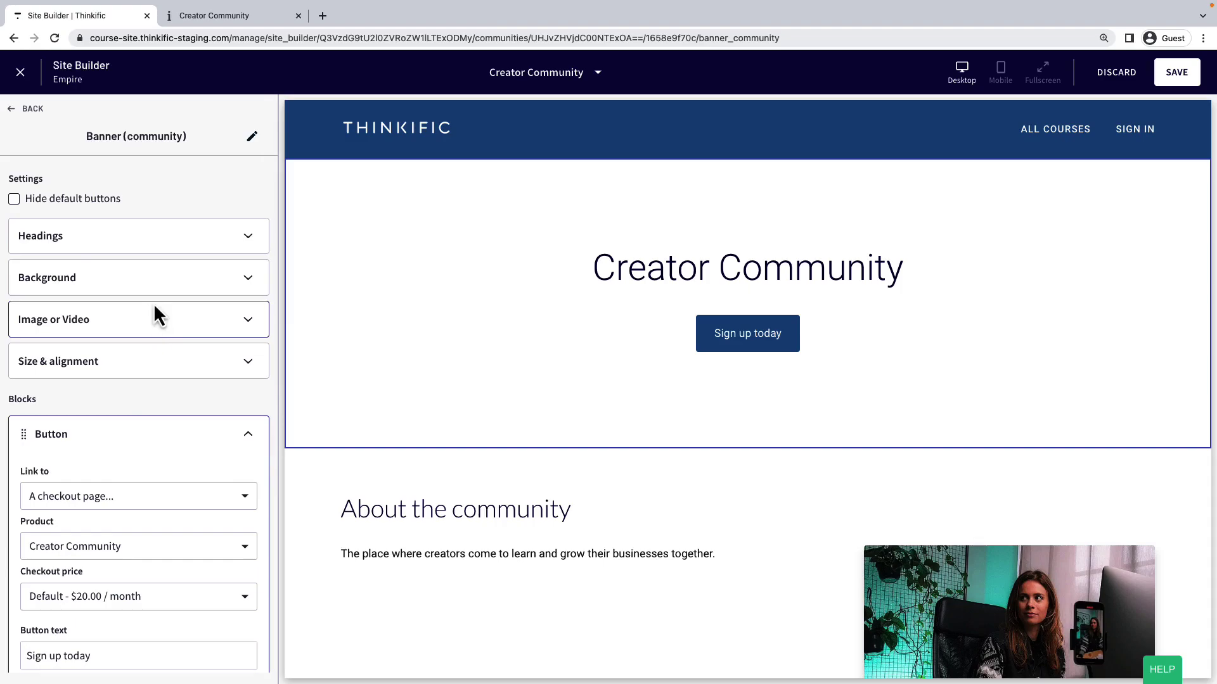
left_click(154, 280)
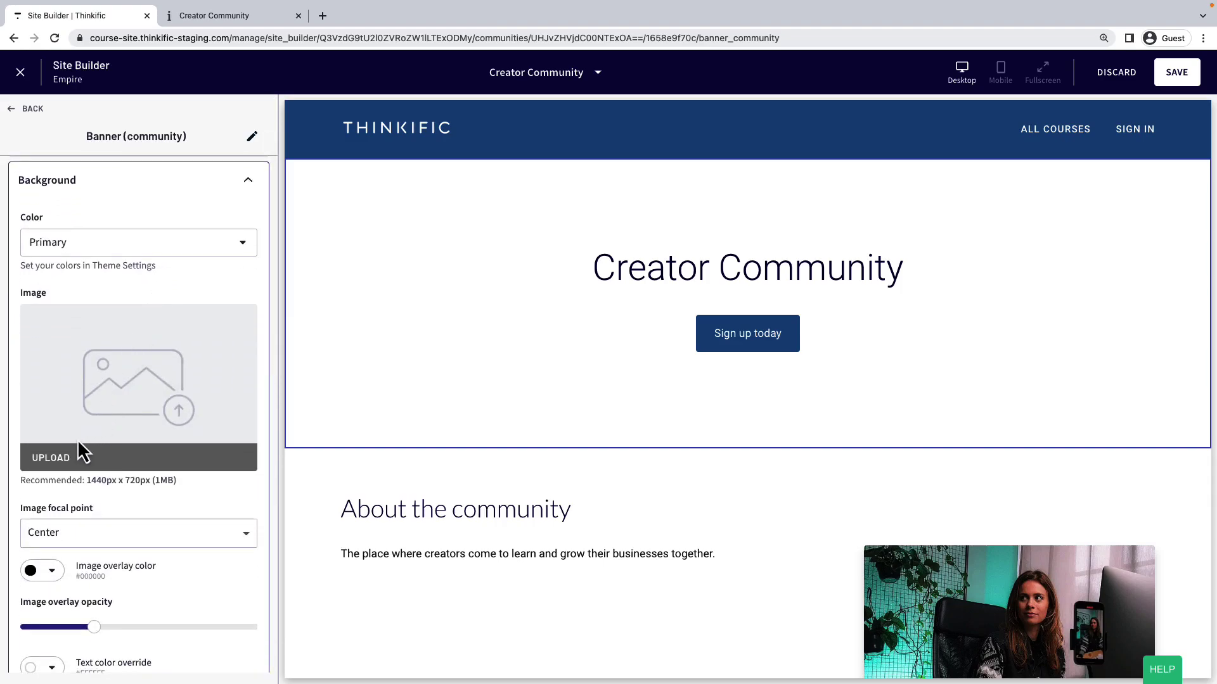
left_click(50, 458)
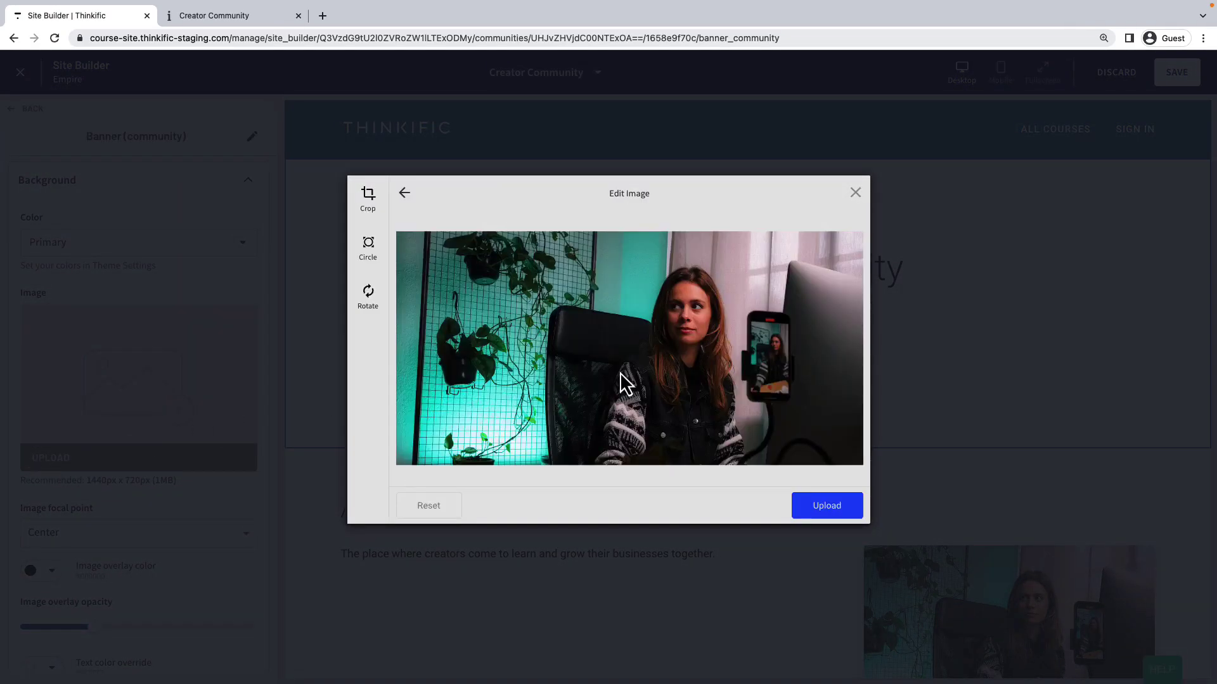
left_click(807, 504)
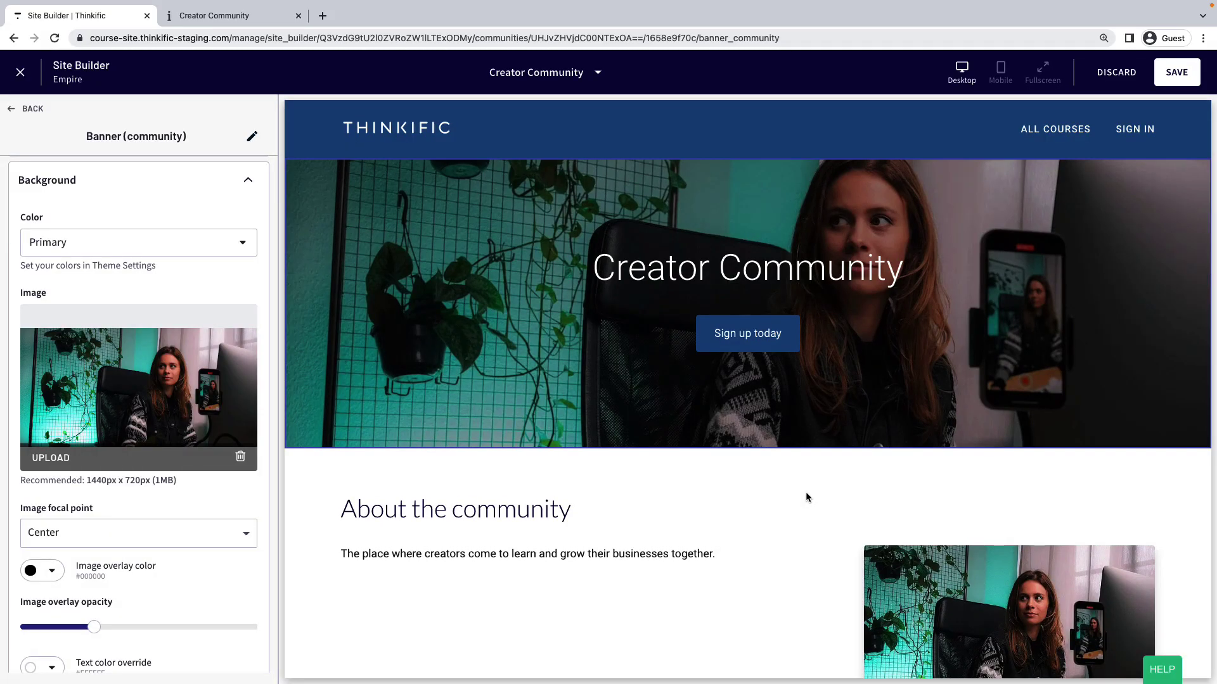
Set the banner's content alignment to Left and save the page
left_click(214, 206)
left_click(197, 264)
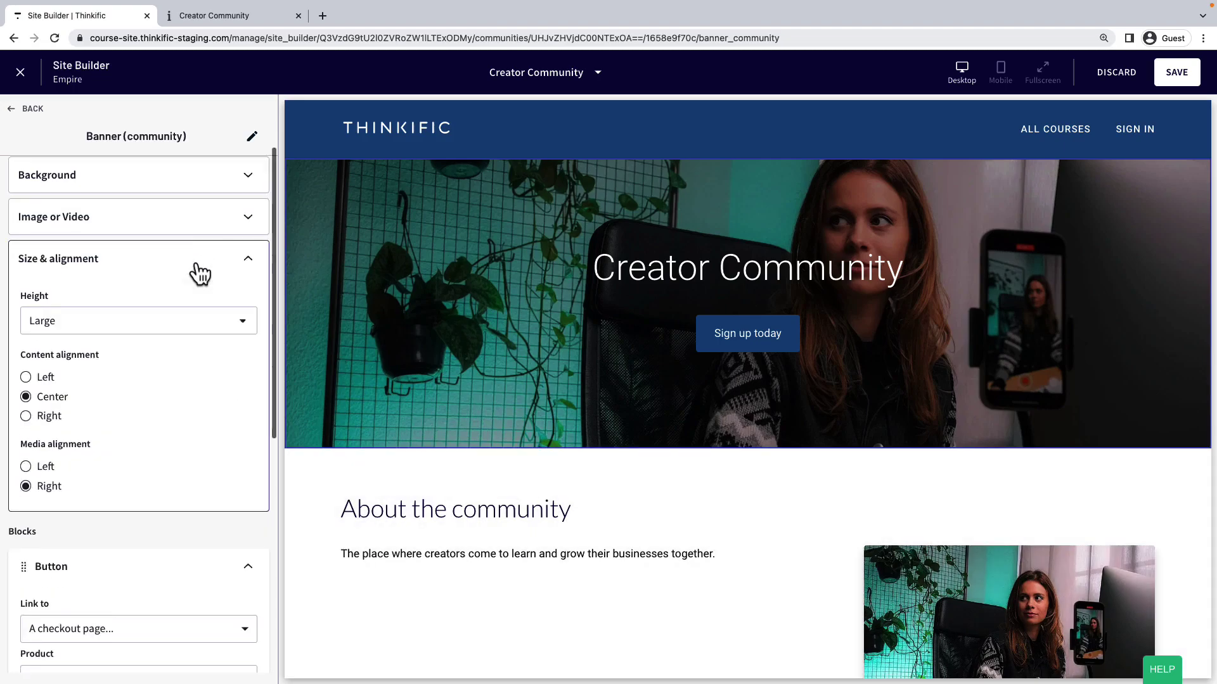
left_click(45, 299)
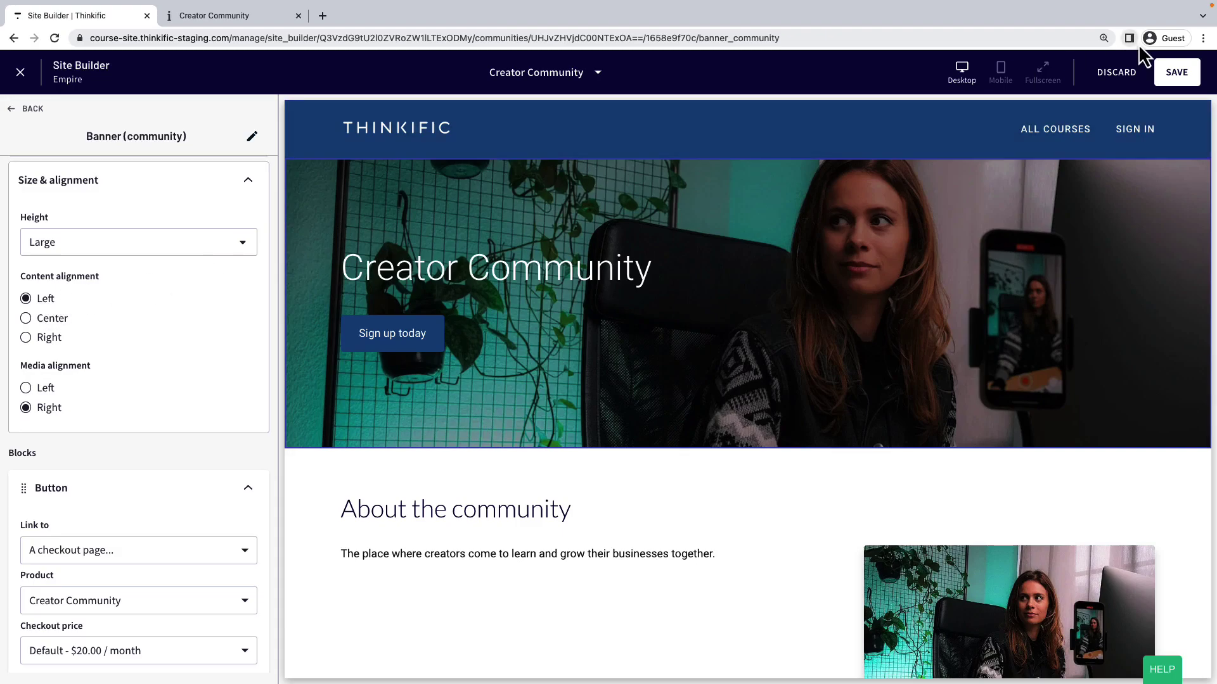
left_click(1177, 74)
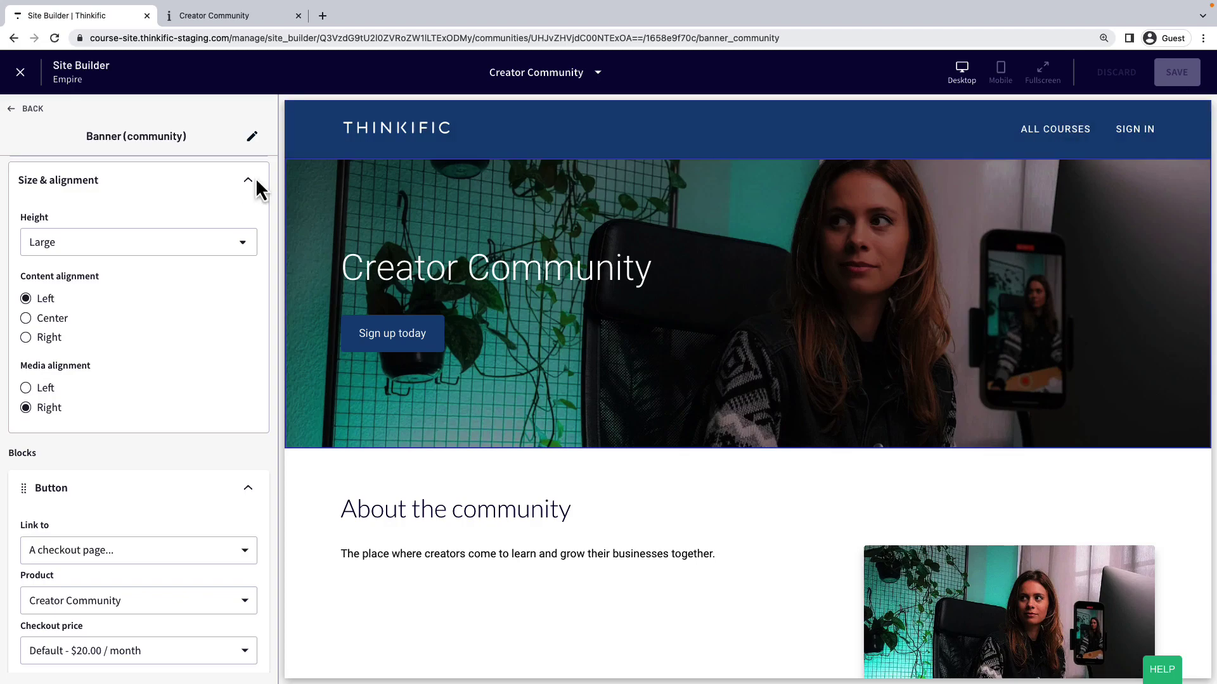
Add the All Pricing Options smart section after the Call to action section
left_click(35, 109)
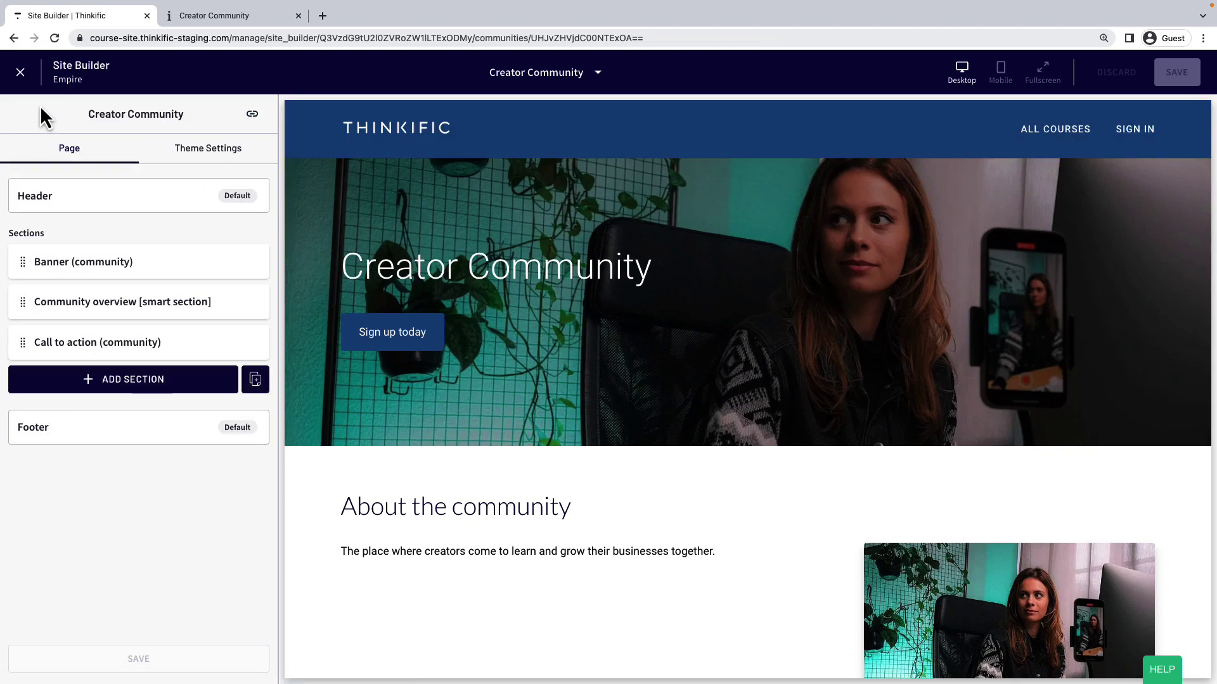
left_click(178, 385)
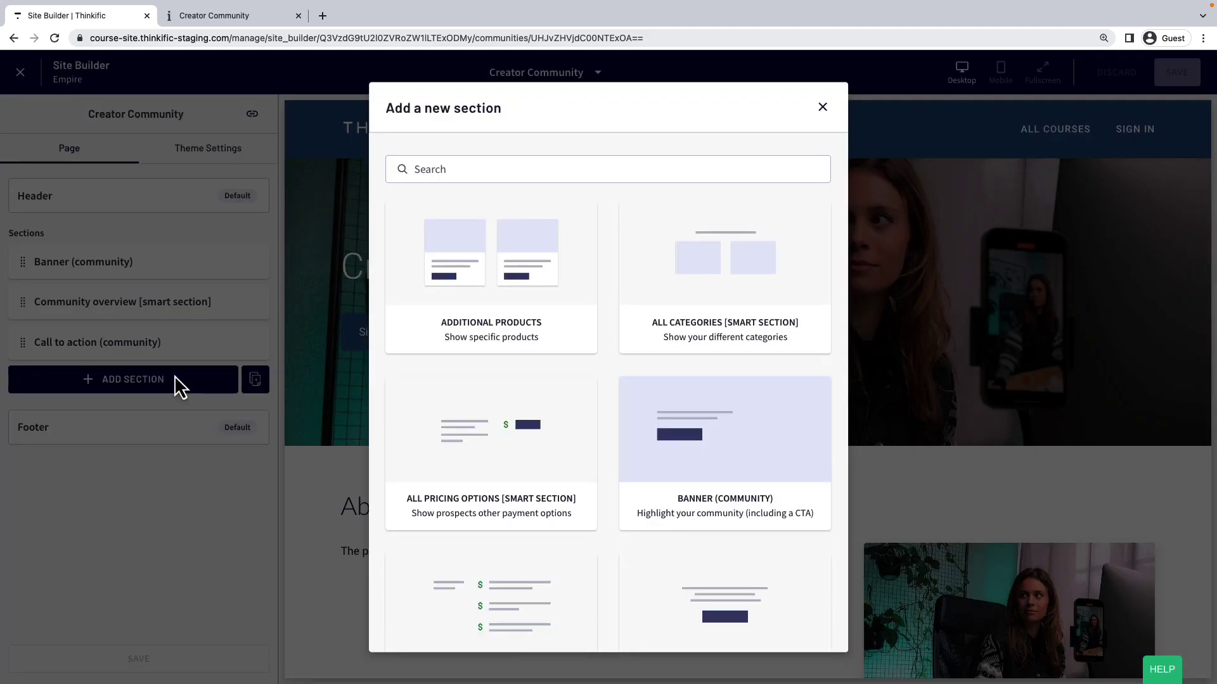
left_click(407, 437)
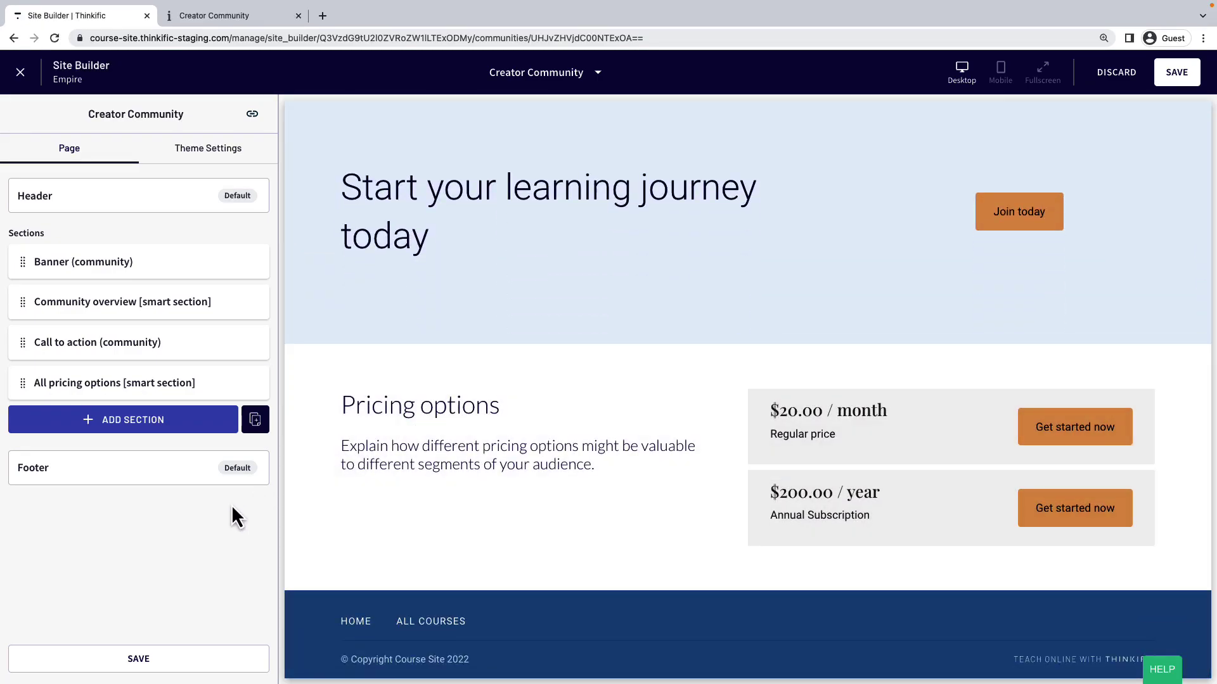
Title pricing 'Start your subscription', label the plan 'Monthly Subscription', add a pay-annually-save-20% subheading, and save
left_click(188, 386)
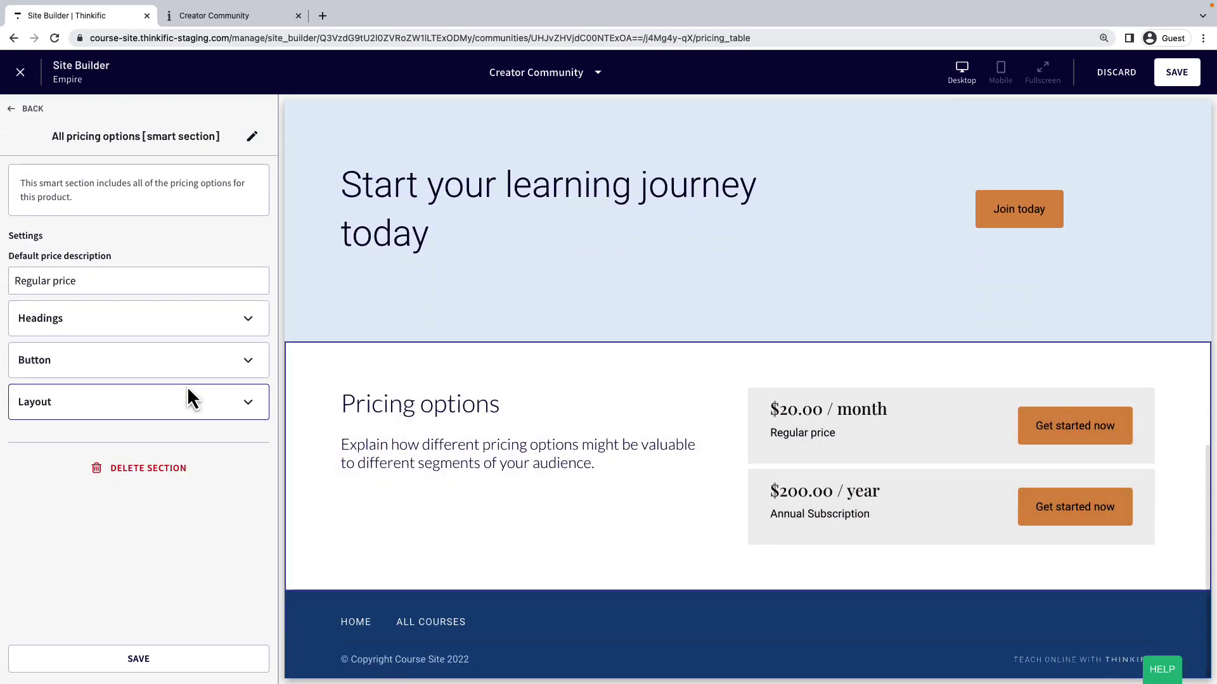
double_click(104, 288)
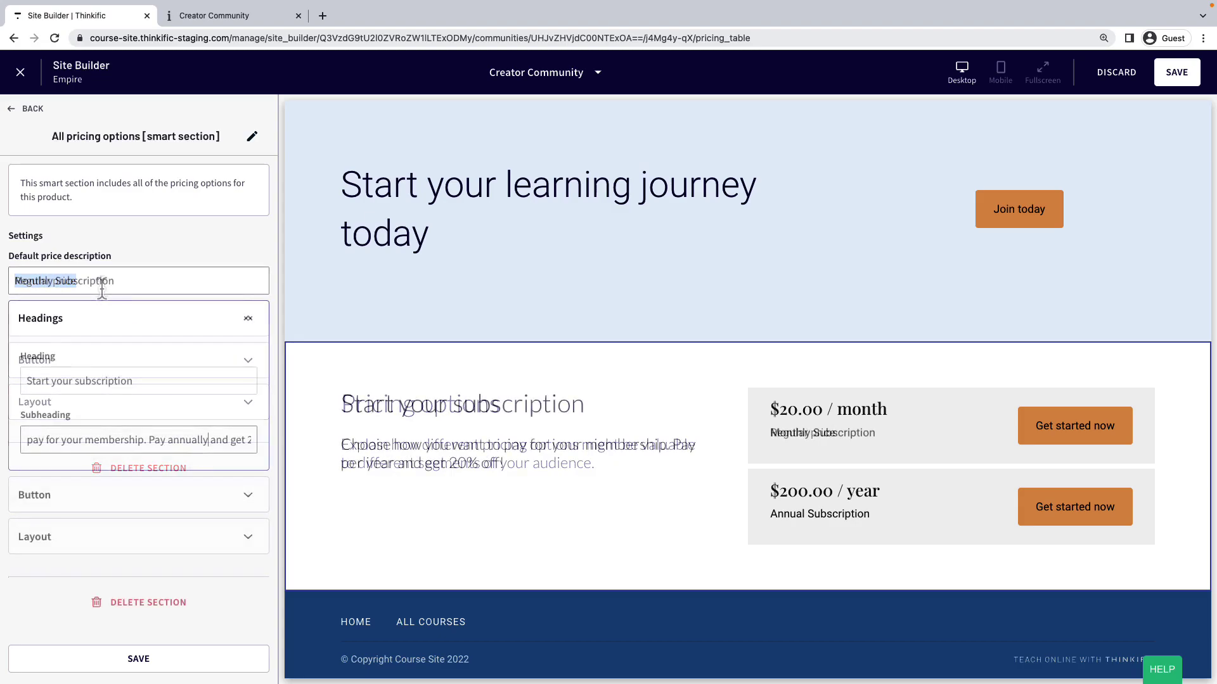
key("End")
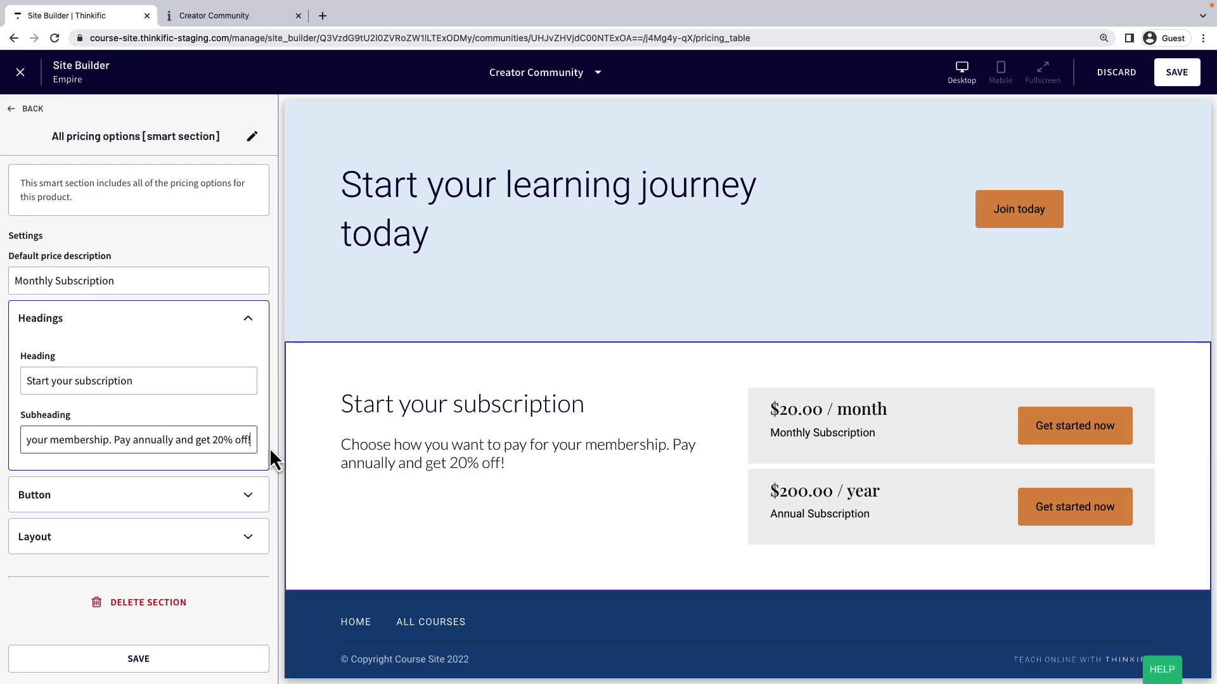
left_click(218, 659)
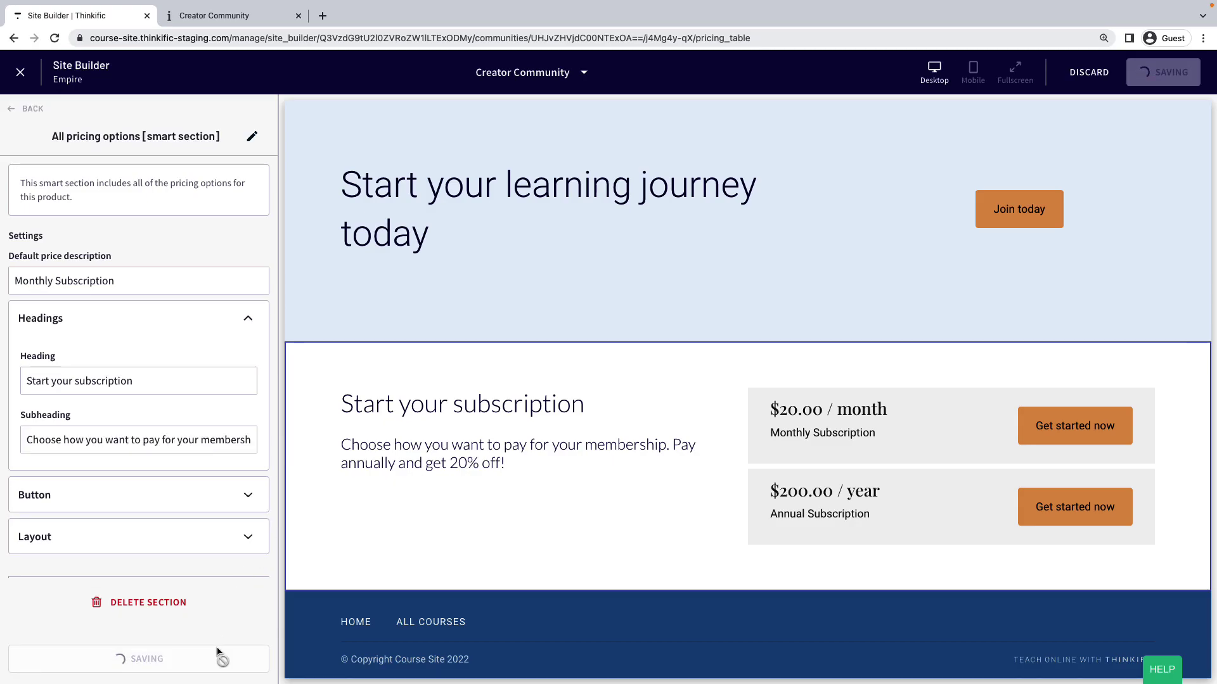
scroll(411, 588, "up", 2)
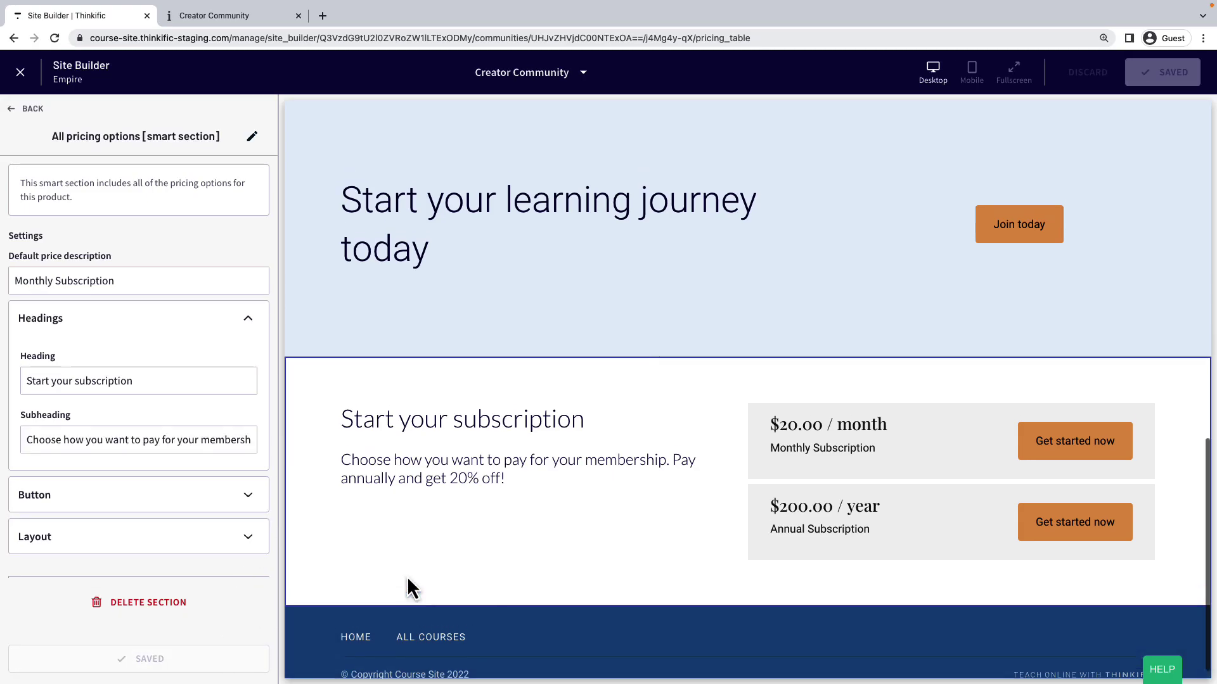